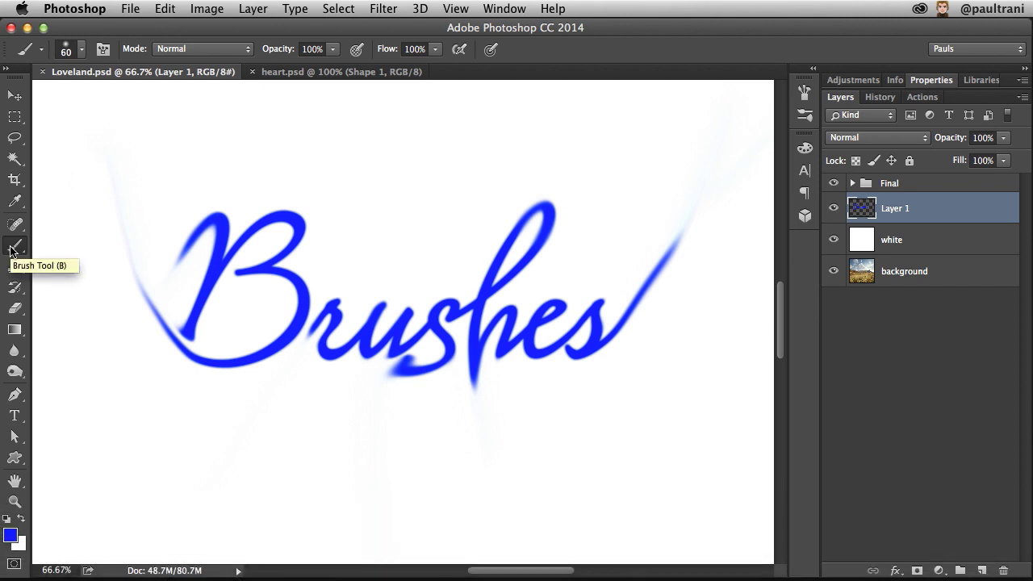
Select the 13 px, 50% strength Blur tool and delete the blue lettering from Layer 1.
click(11, 353)
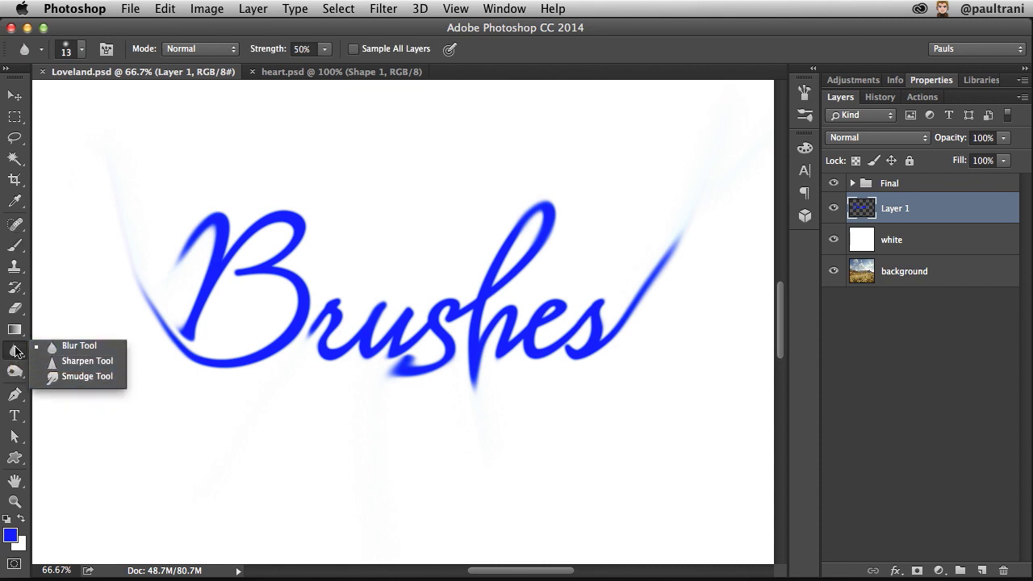
click(14, 352)
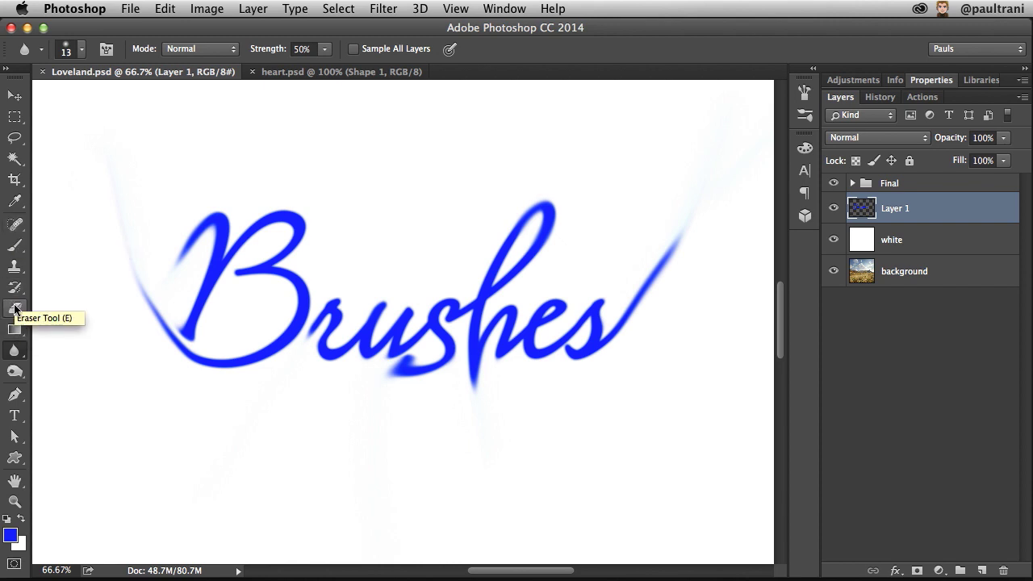
click(80, 52)
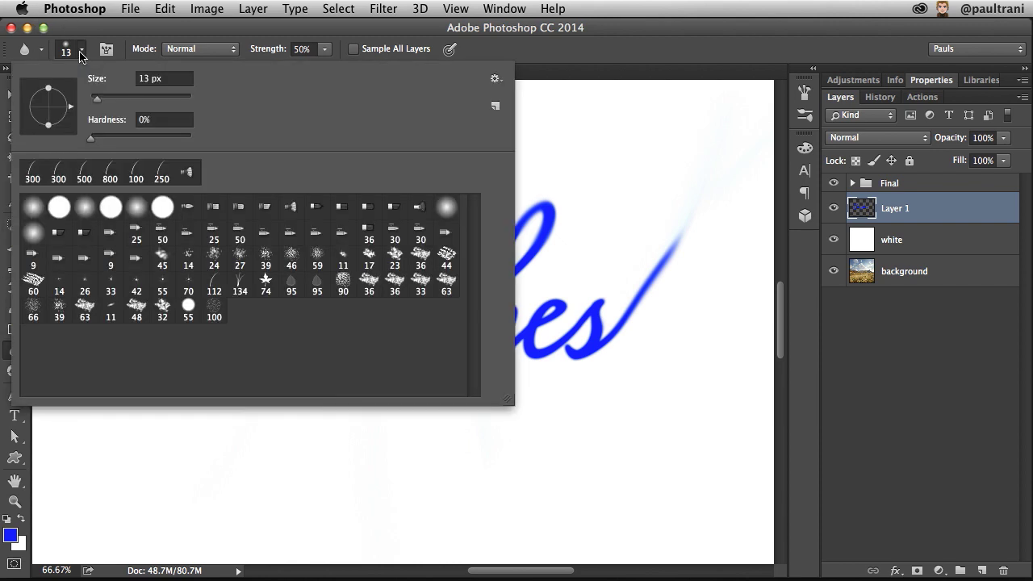
click(81, 53)
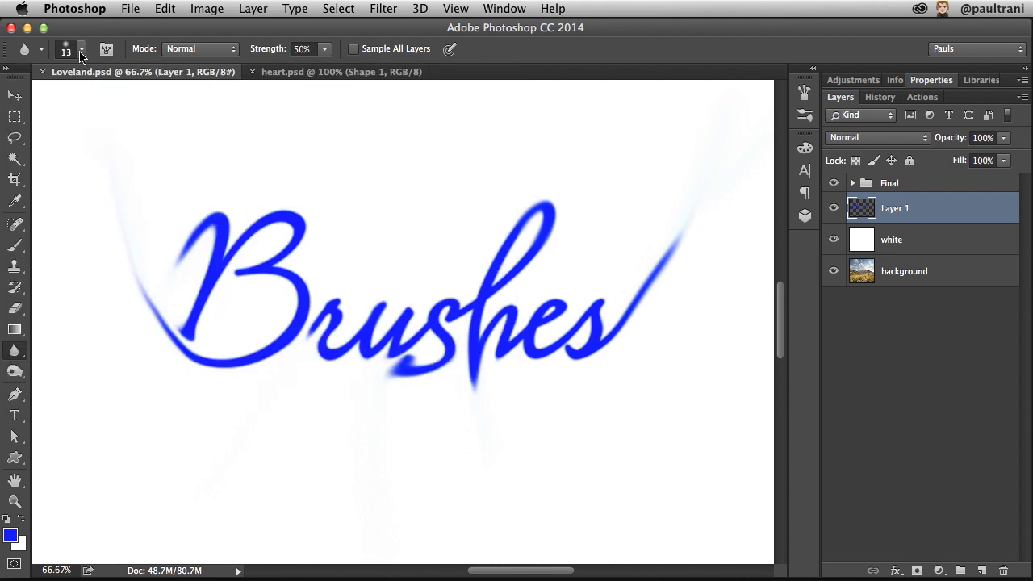
key(Delete)
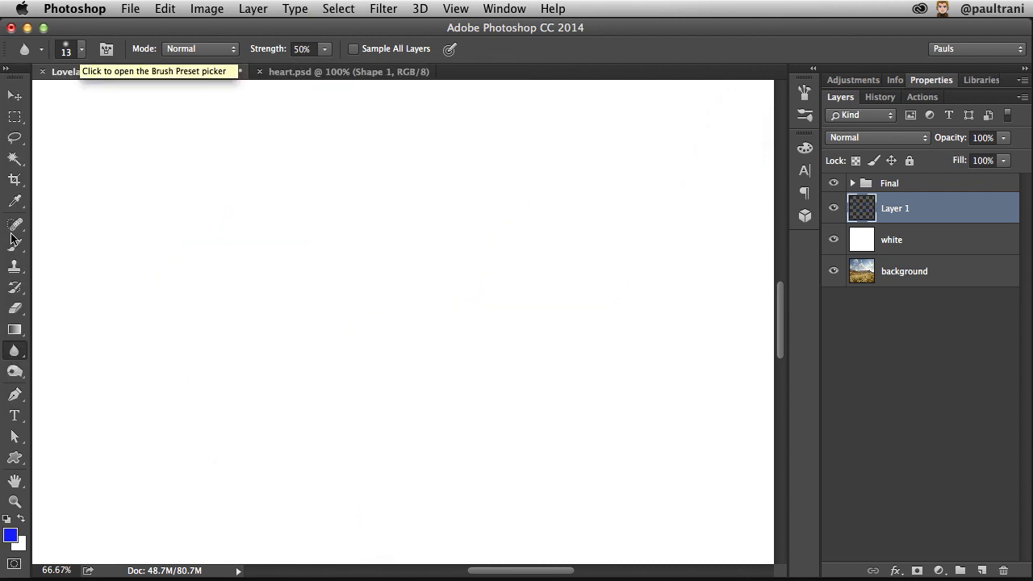
Switch to the Brush tool and paint soft blue test strokes, enlarging the brush.
click(11, 250)
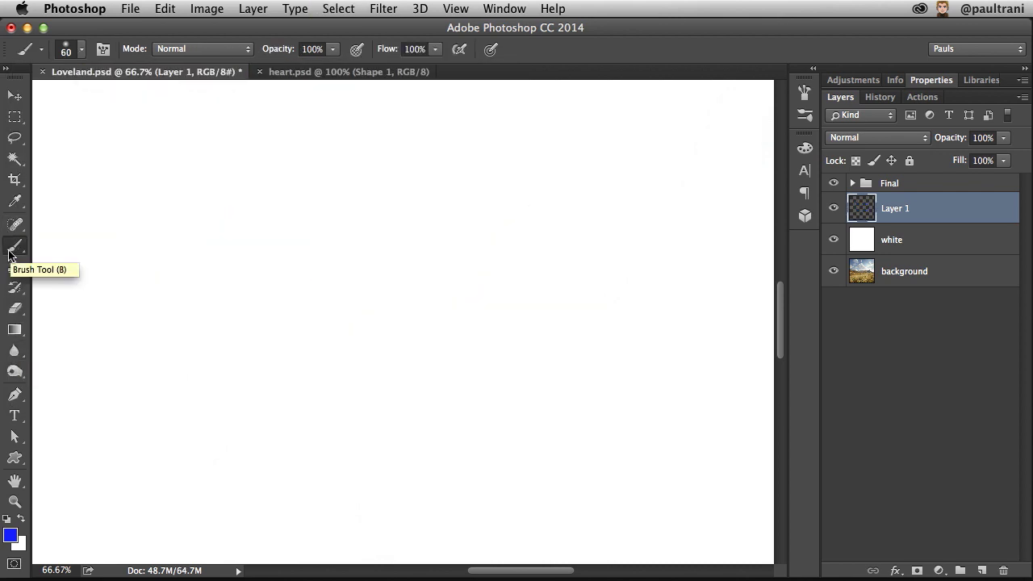
click(69, 51)
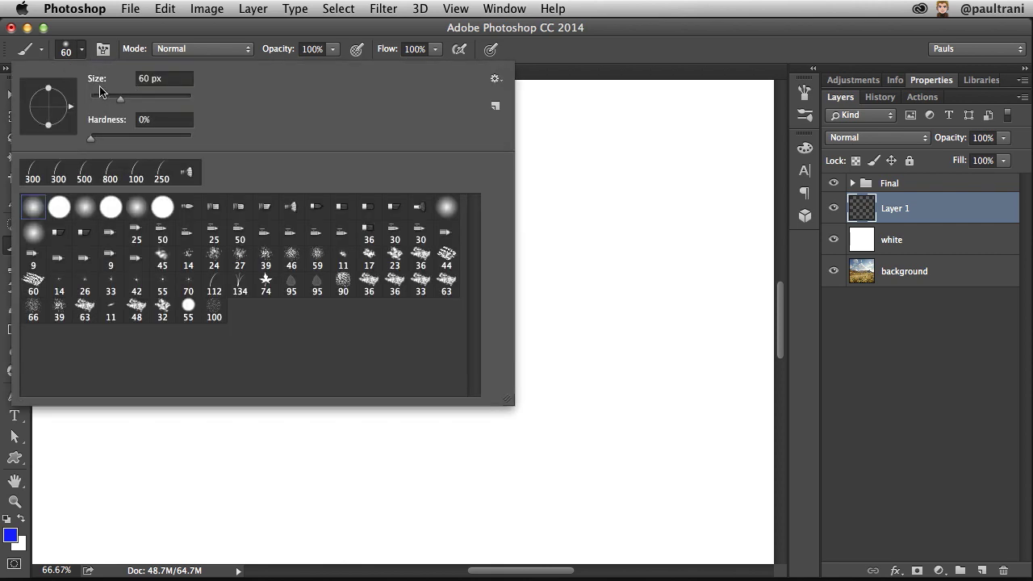
click(173, 30)
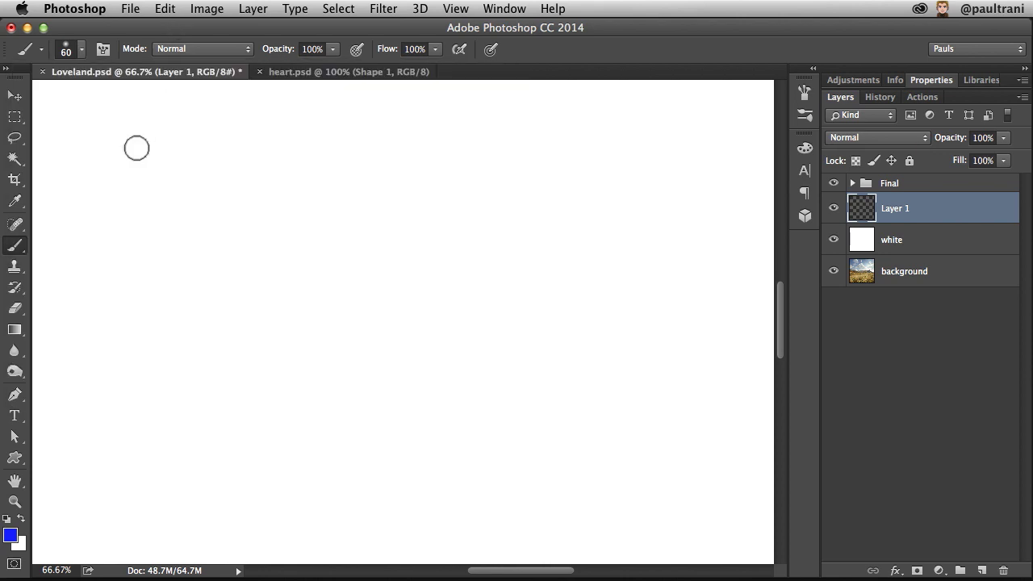
mouse_move(151, 202)
mouse_down()
mouse_move(287, 174)
mouse_move(775, 190)
mouse_up()
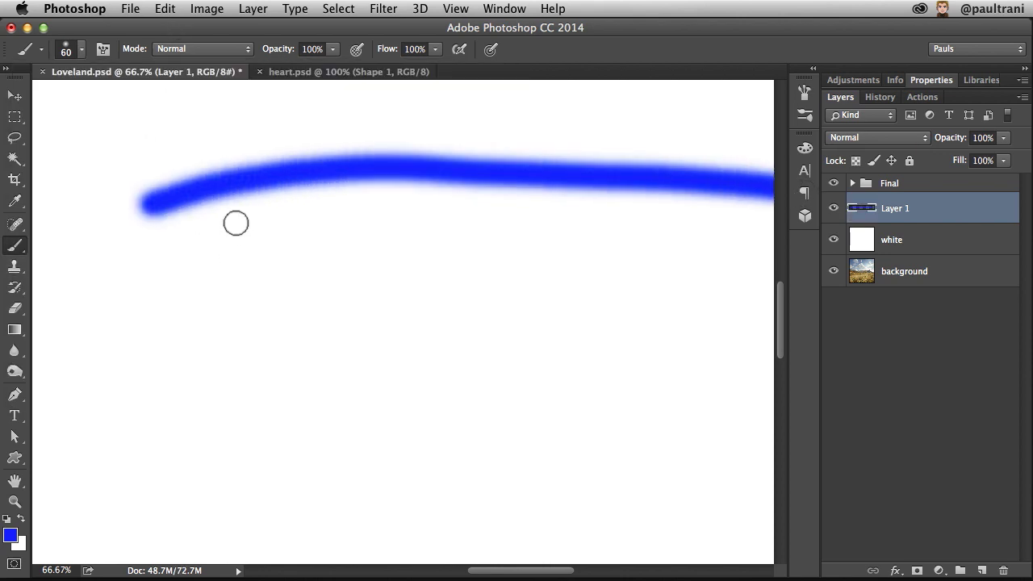
key(bracketright)
key(bracketright)
key(bracketright)
key(bracketright)
key(bracketright)
key(bracketright)
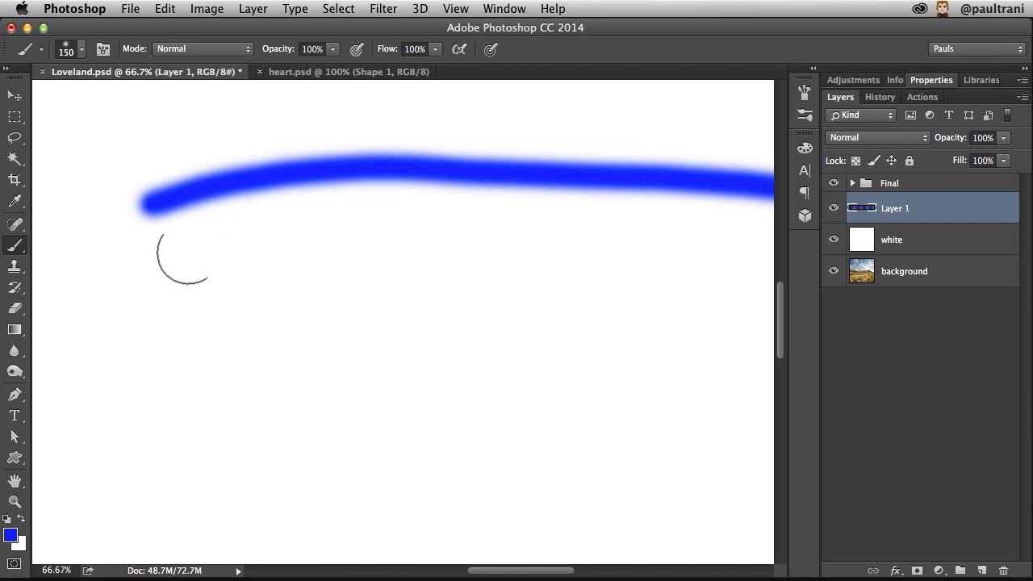
click(172, 244)
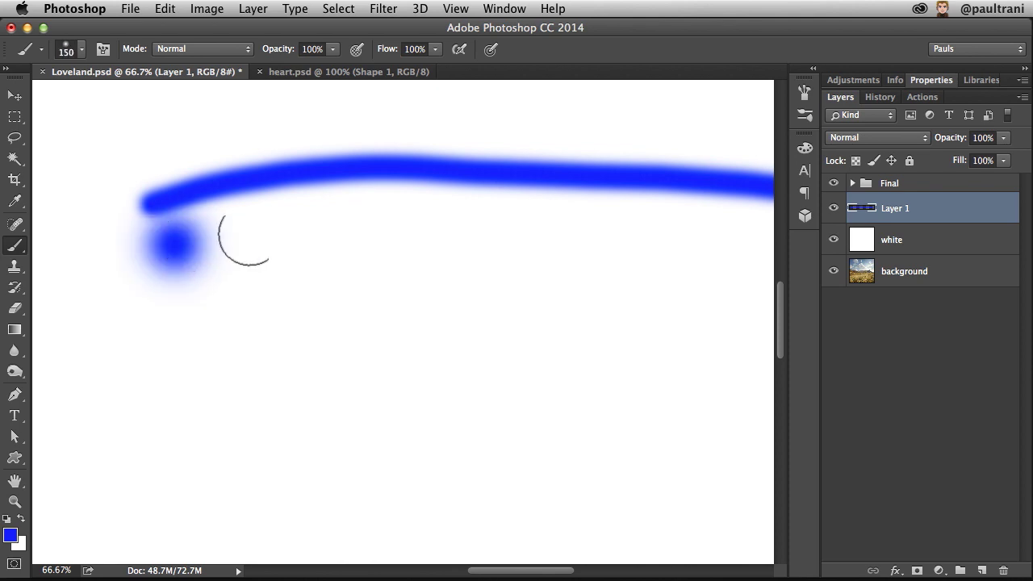
drag(210, 241, 646, 251)
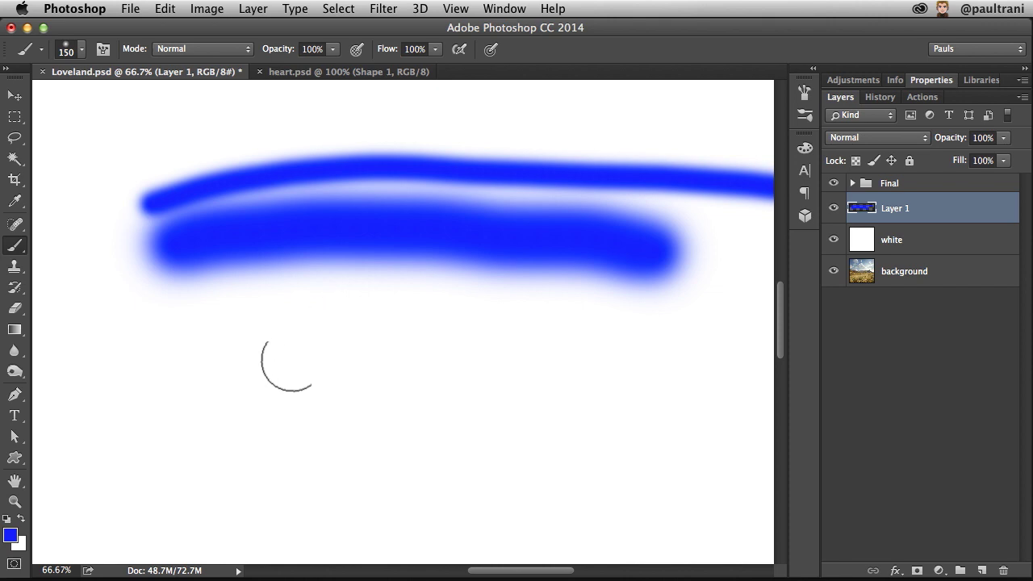
Paint a hard-edged blue bar and a soft patch, then clear Layer 1's practice strokes.
click(82, 51)
key(Escape)
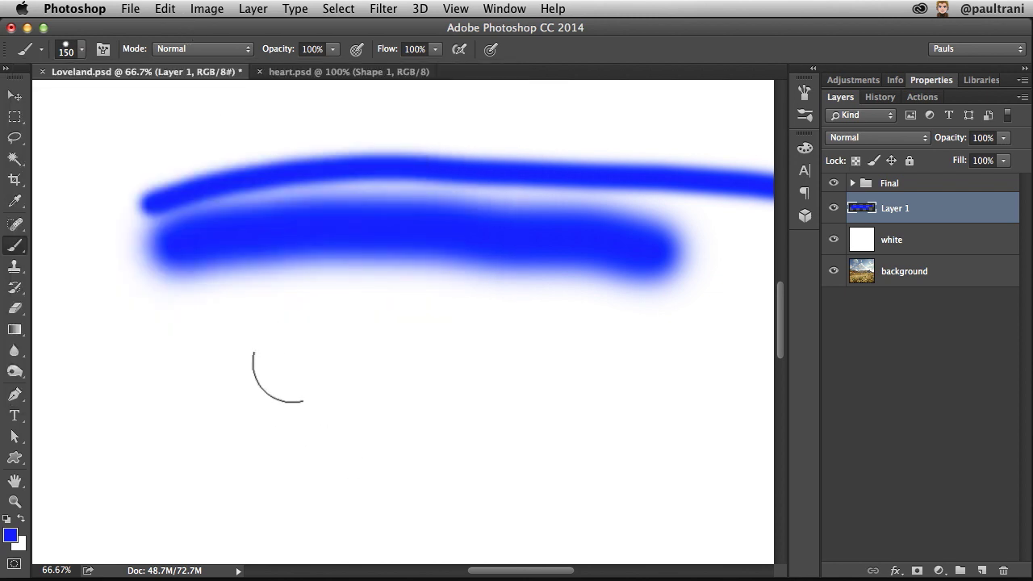
drag(289, 403, 569, 395)
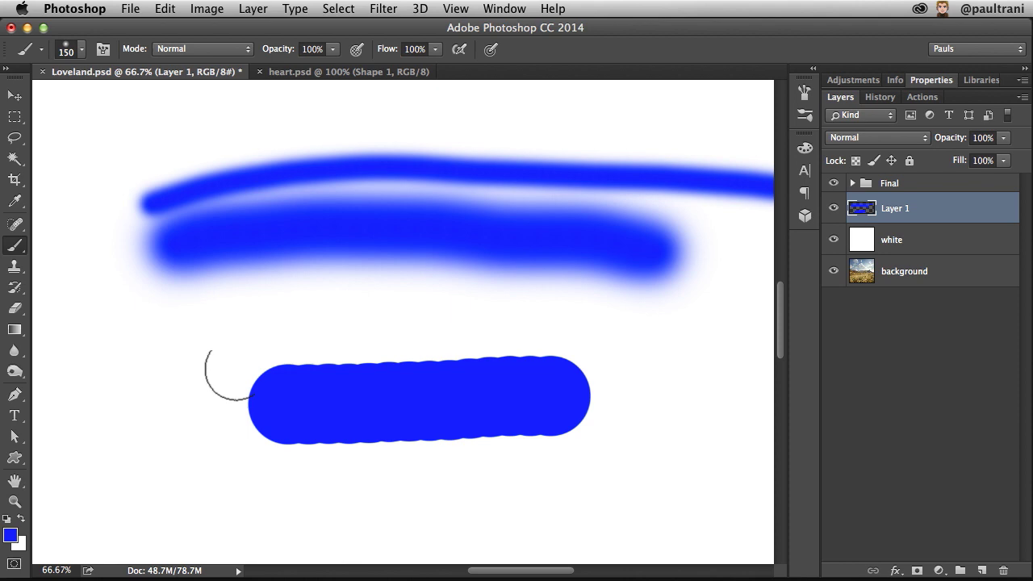
mouse_move(220, 363)
mouse_down()
mouse_move(596, 358)
mouse_move(444, 397)
mouse_up()
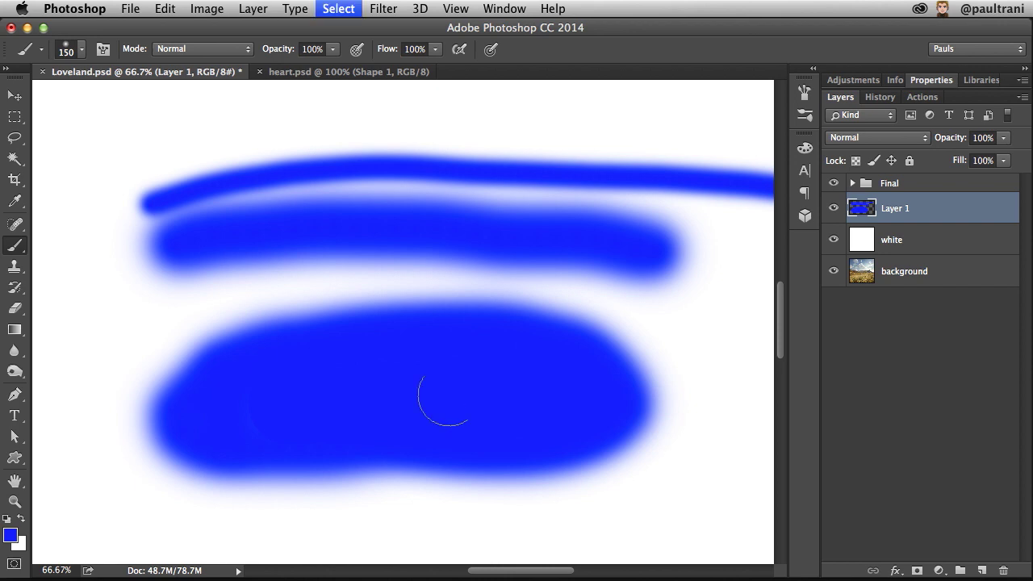
key(Delete)
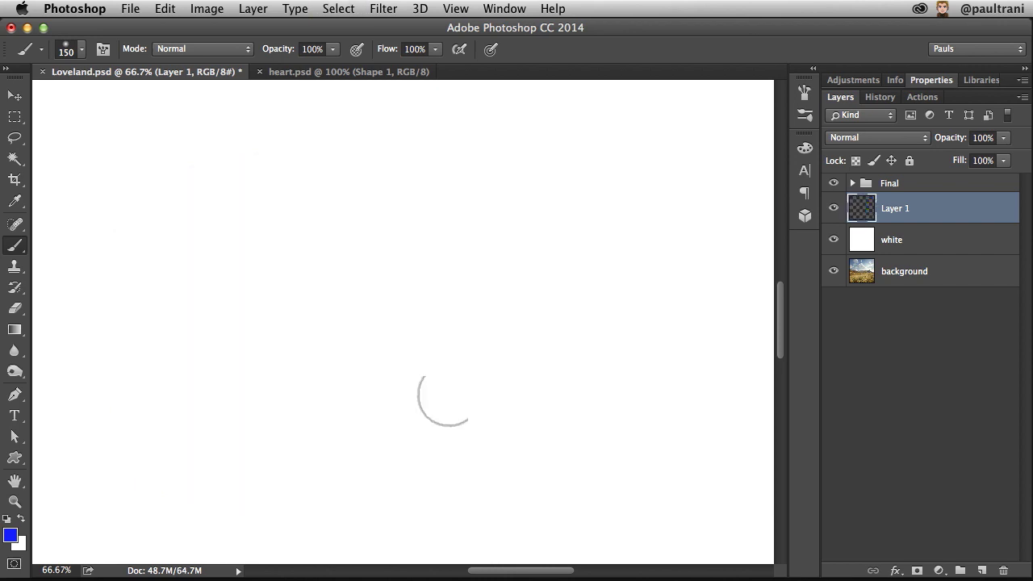
Shrink the brush to 125 px and set its blending mode to Overlay.
key(bracketleft)
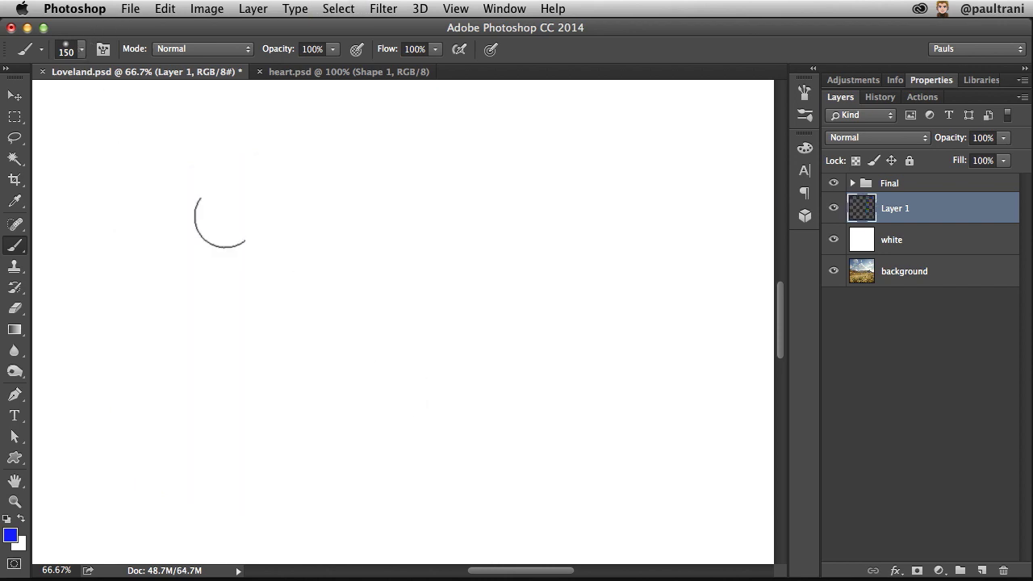
click(182, 50)
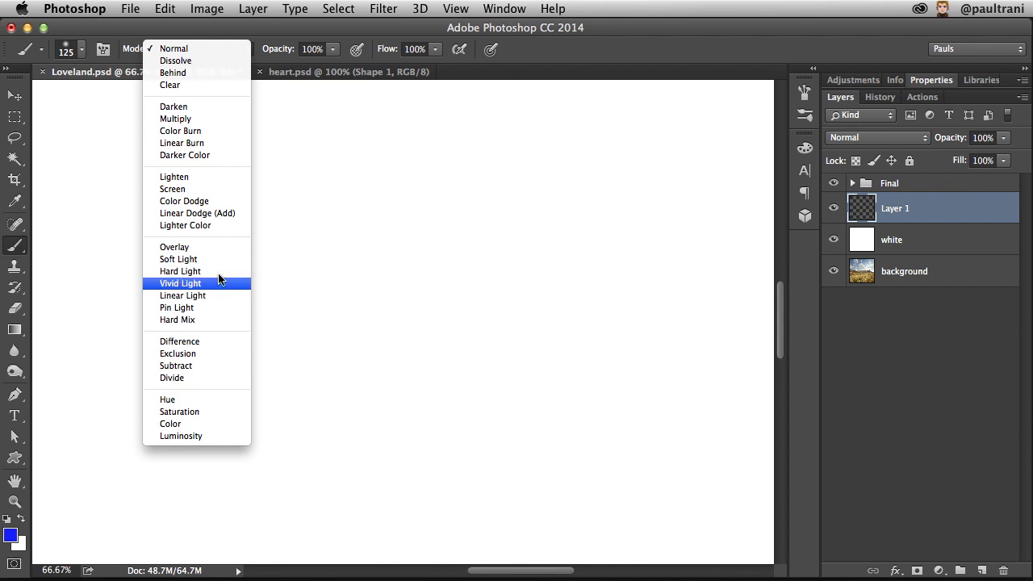
click(205, 249)
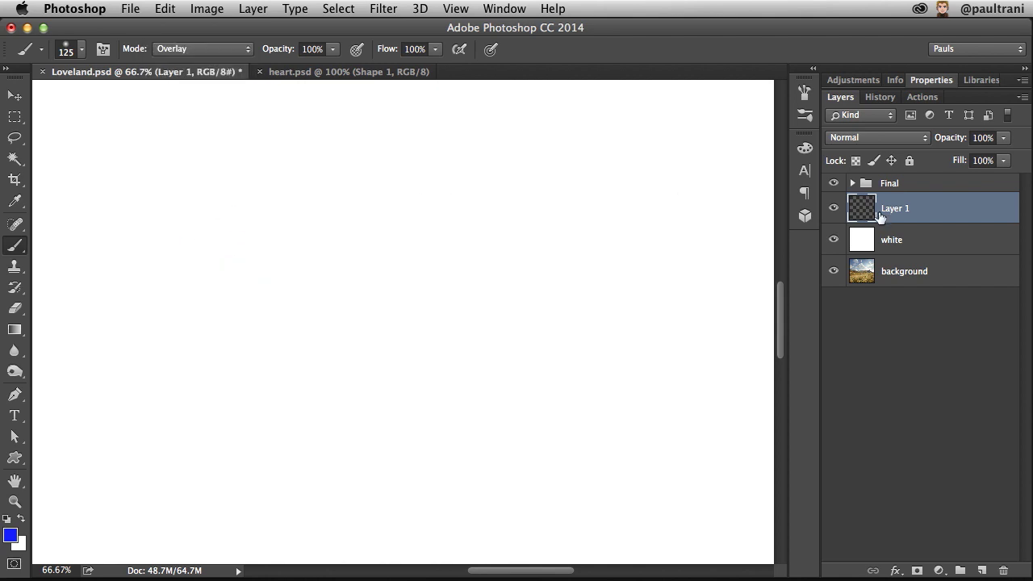
Hide the white layer to show the photo, test an Overlay stroke on the sky, then undo it.
click(834, 240)
click(864, 278)
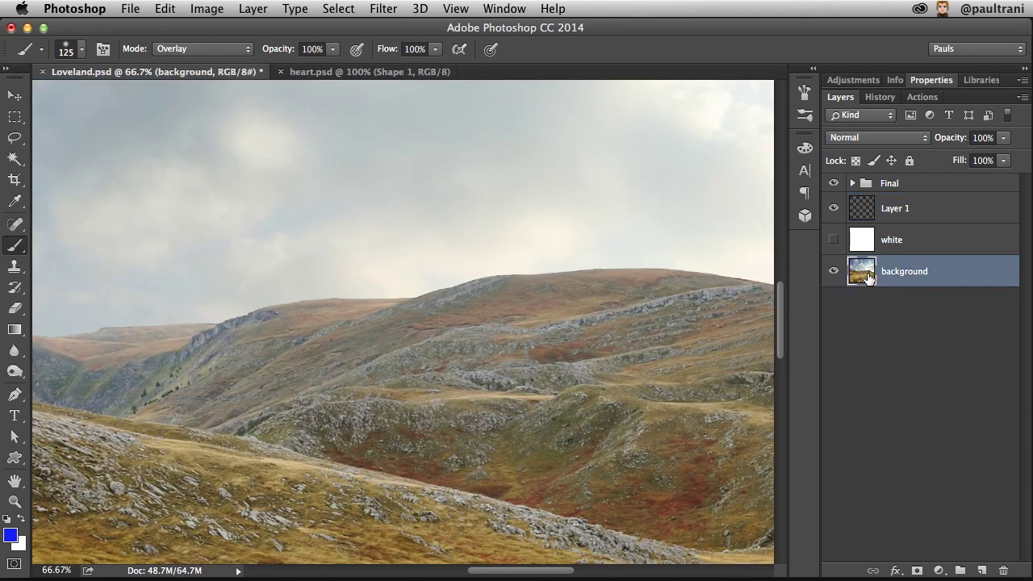
drag(227, 331, 399, 473)
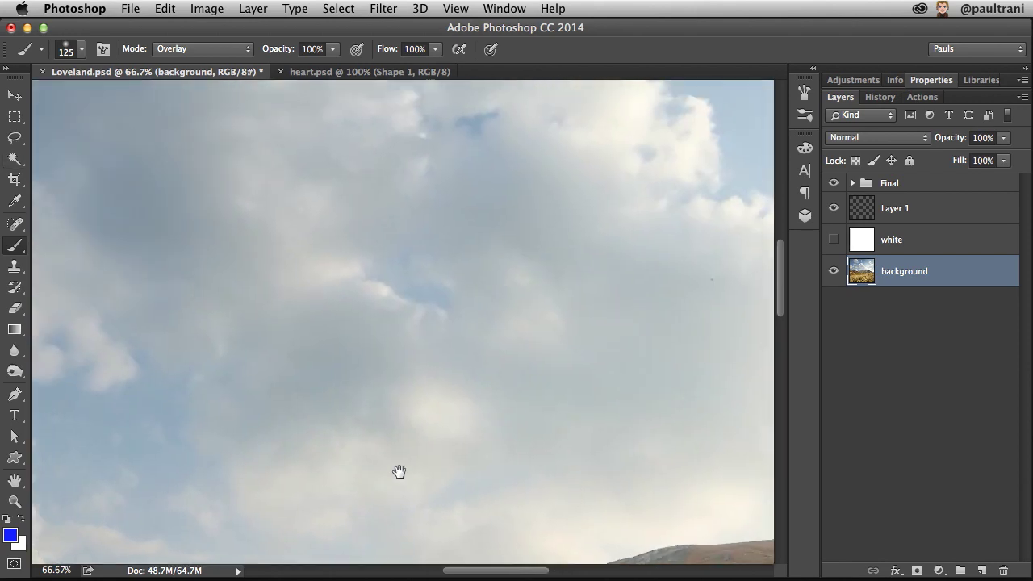
drag(196, 162, 209, 359)
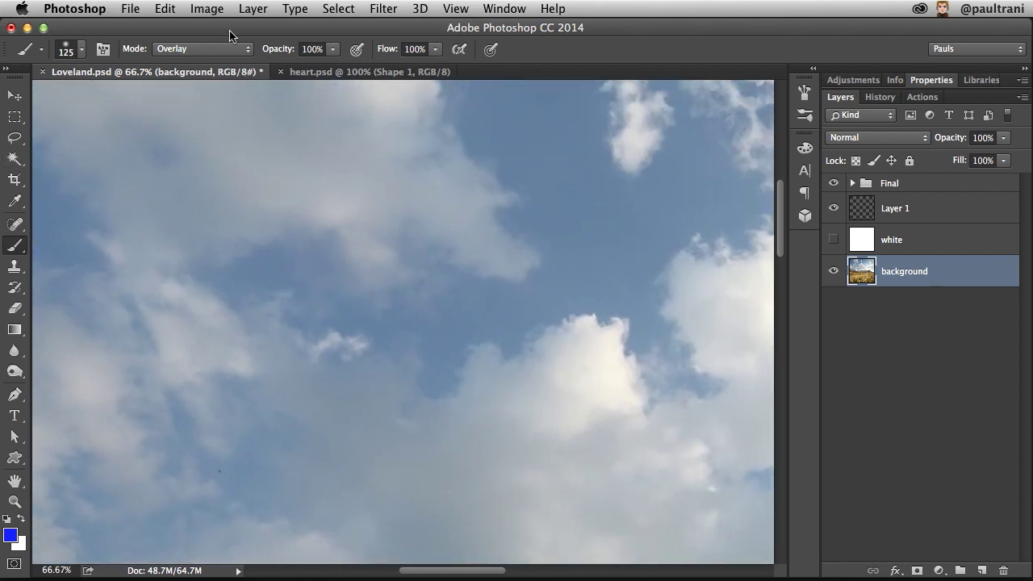
mouse_move(283, 339)
mouse_down()
mouse_move(376, 215)
mouse_move(600, 279)
mouse_move(450, 293)
mouse_up()
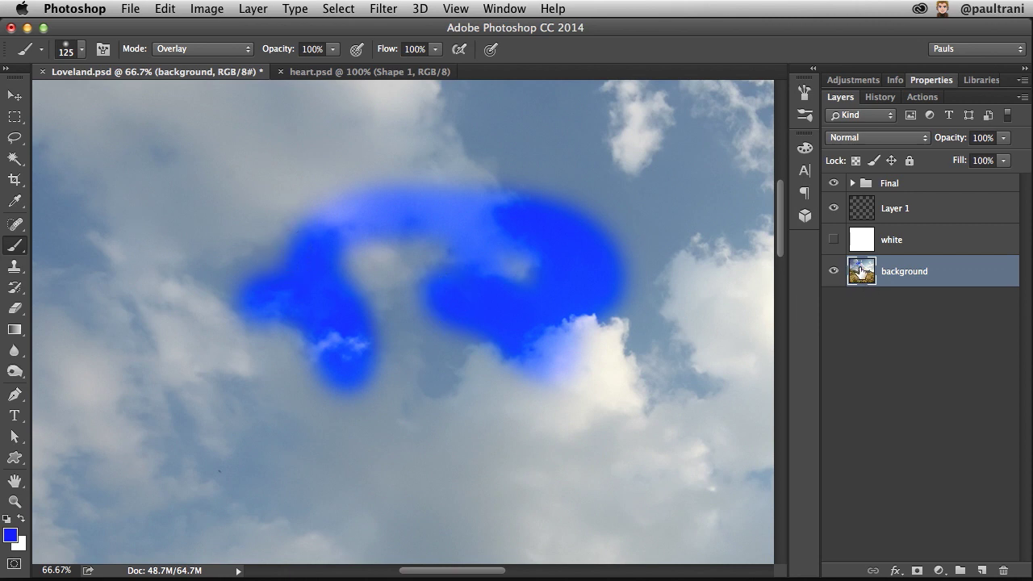
key(ctrl+z)
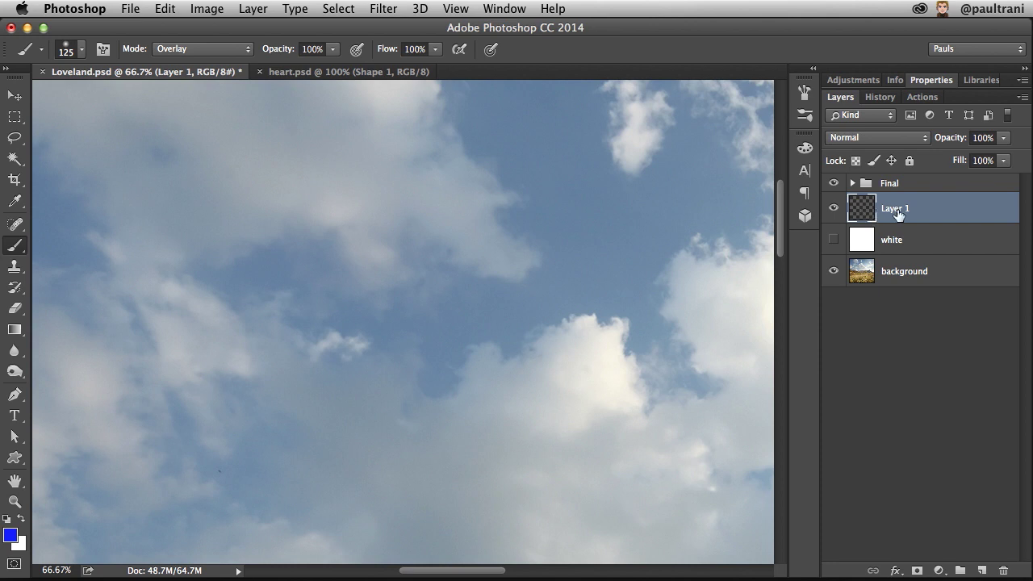
Return the brush to Normal mode and set Layer 1's blending mode to Overlay.
click(196, 48)
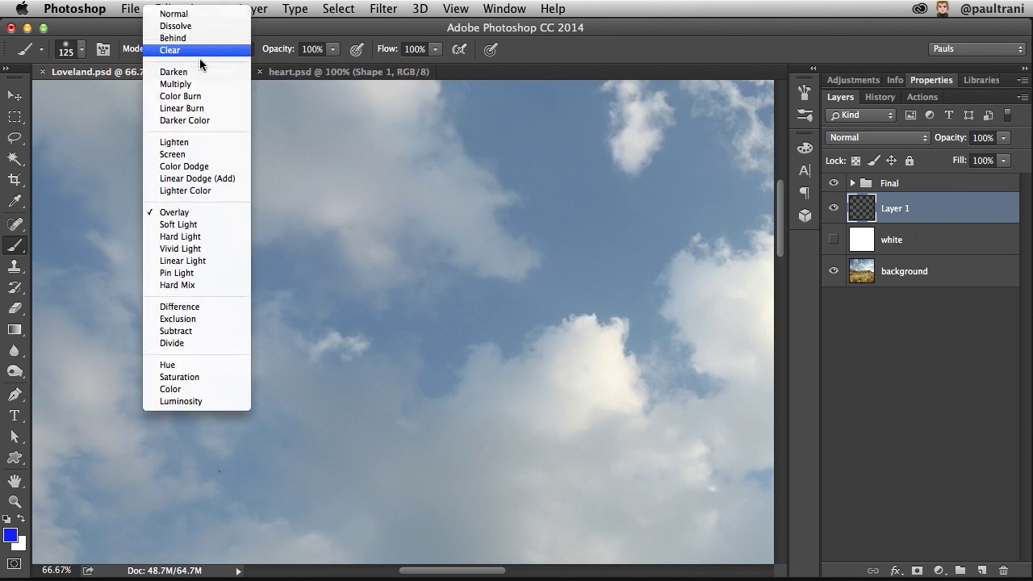
click(200, 13)
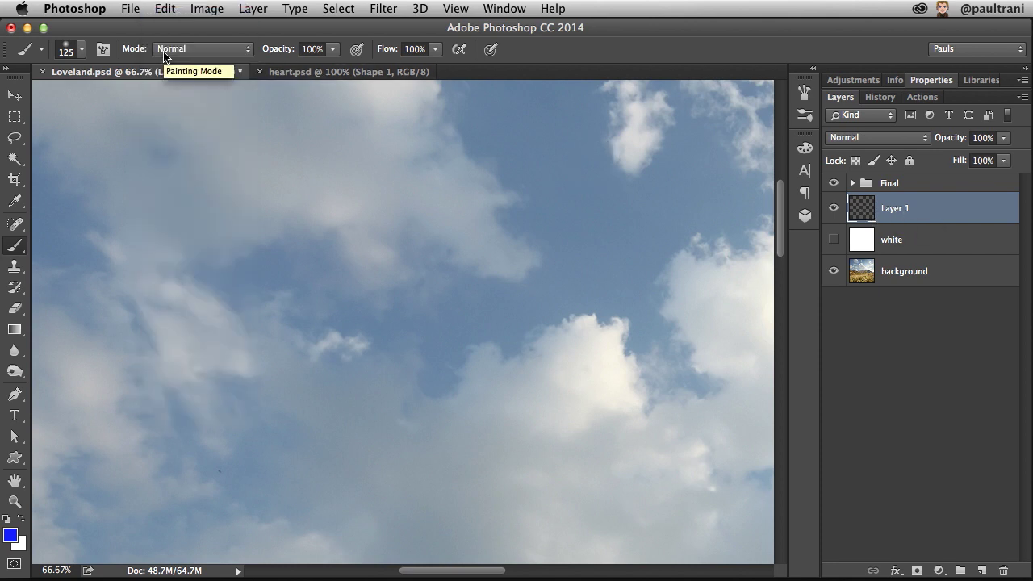
click(896, 143)
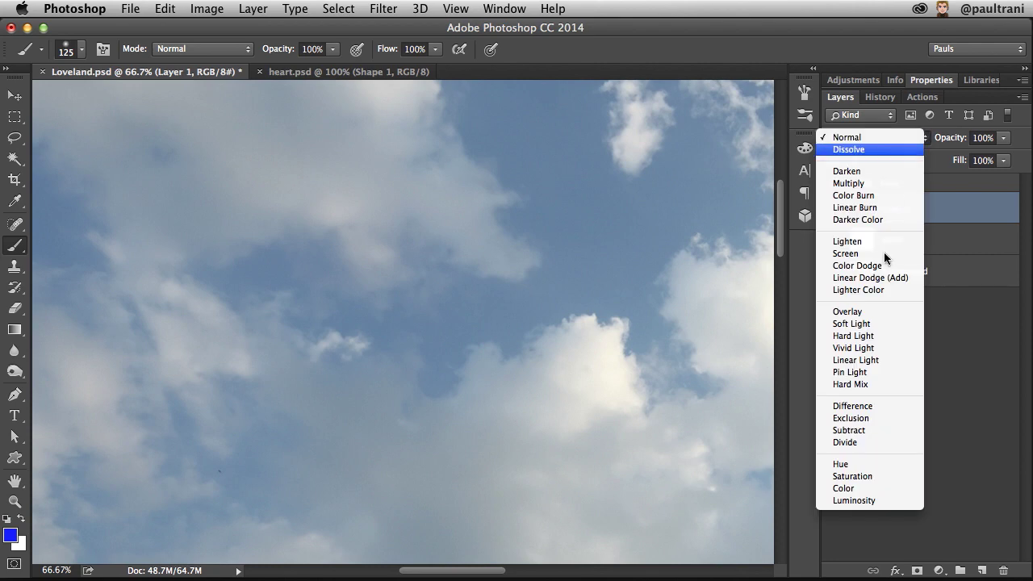
click(873, 311)
Enlarge the brush to 700 px, test a blue sky wash, then delete it and deselect.
key(super+minus)
key(super+minus)
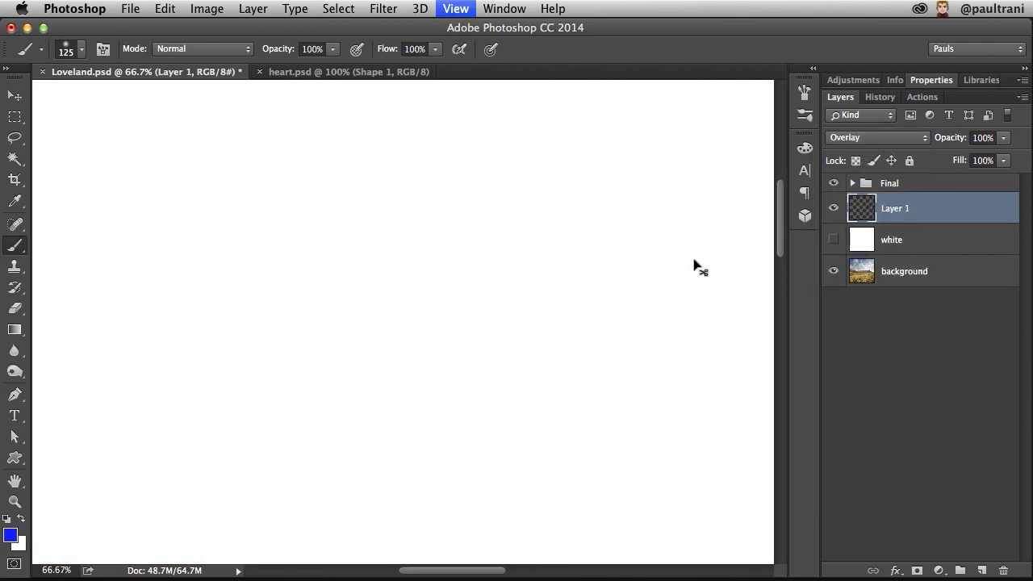
scroll(235, 150, left, 5)
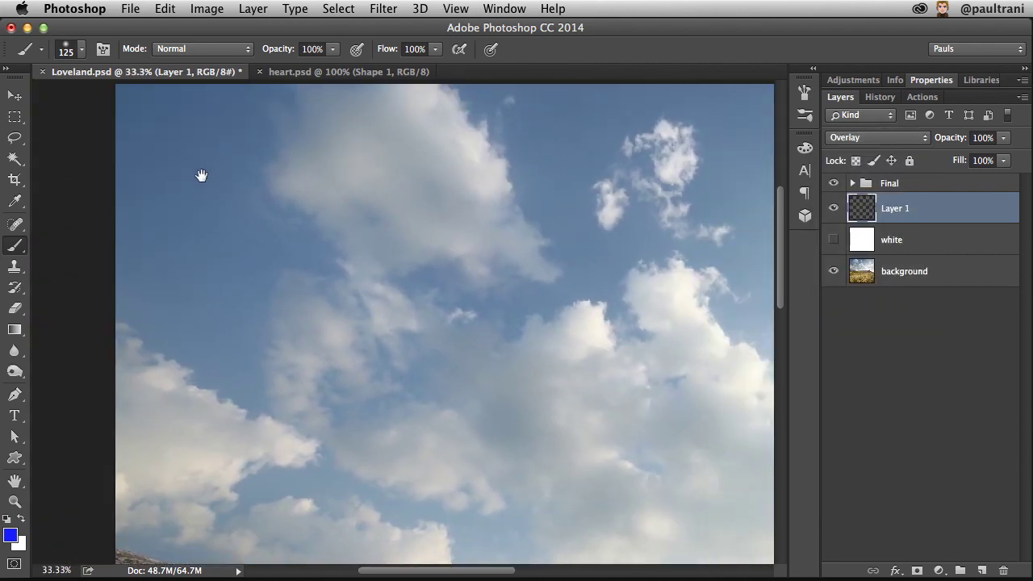
key(bracketright)
key(bracketright)
key(bracketright)
key(bracketright)
mouse_move(202, 185)
mouse_down()
mouse_move(422, 170)
mouse_move(531, 243)
mouse_move(434, 180)
mouse_move(403, 219)
mouse_up()
key(super+minus)
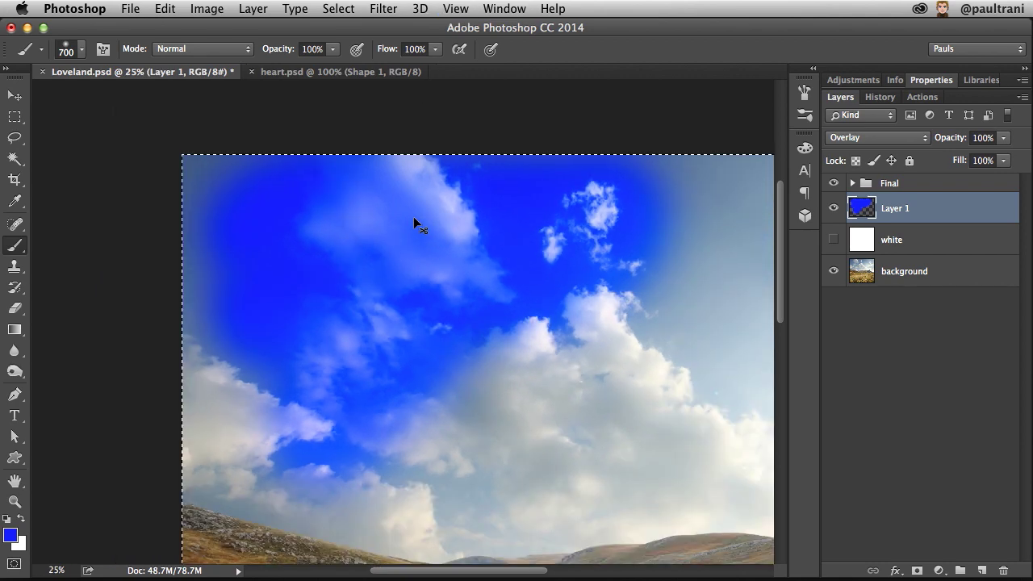
drag(331, 169, 312, 150)
key(ctrl+a)
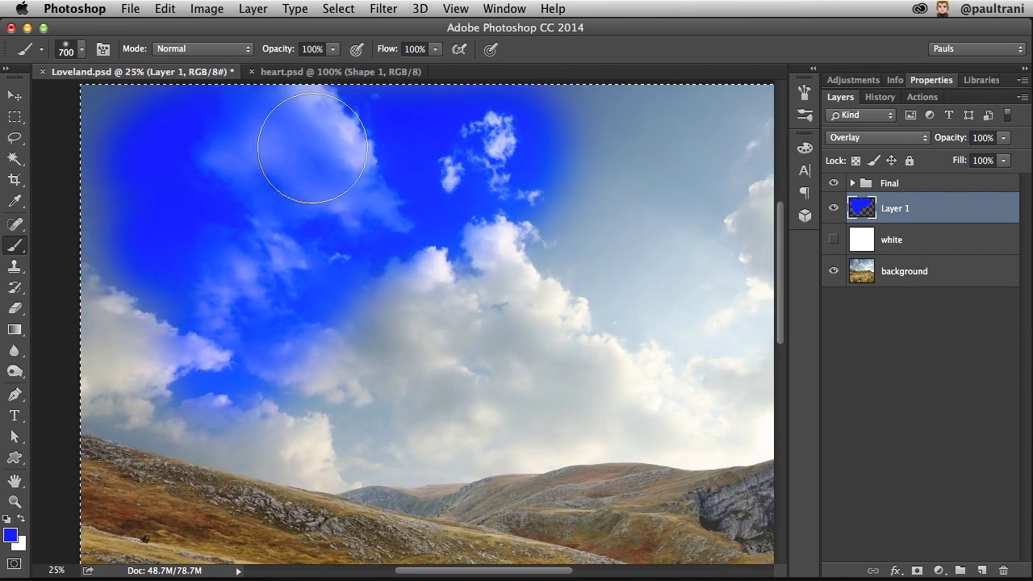
key(Delete)
key(super+d)
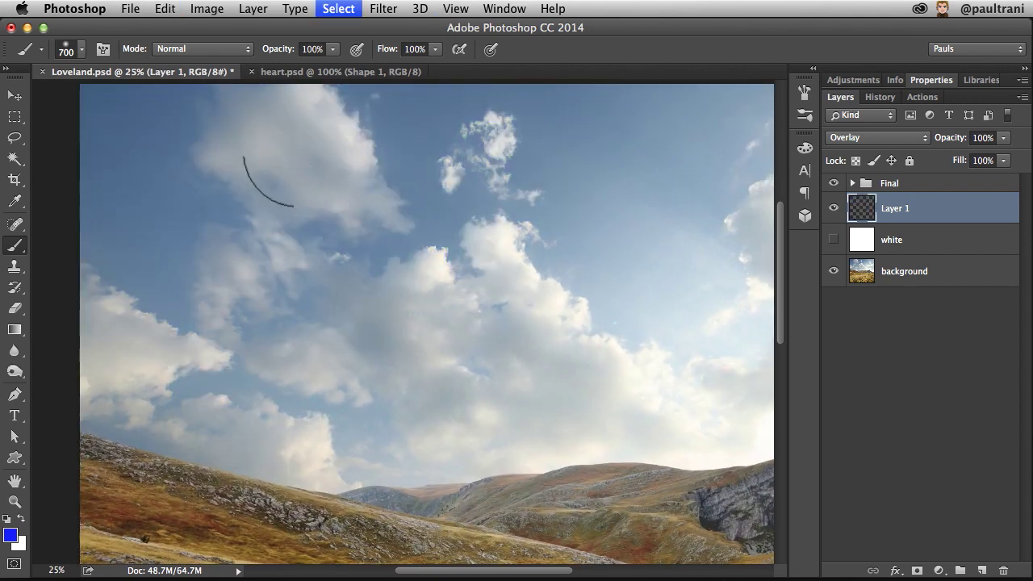
Lower brush opacity to 25% and paint soft blue over the upper sky, then undo.
mouse_move(185, 177)
mouse_down()
mouse_move(460, 231)
mouse_move(477, 246)
mouse_up()
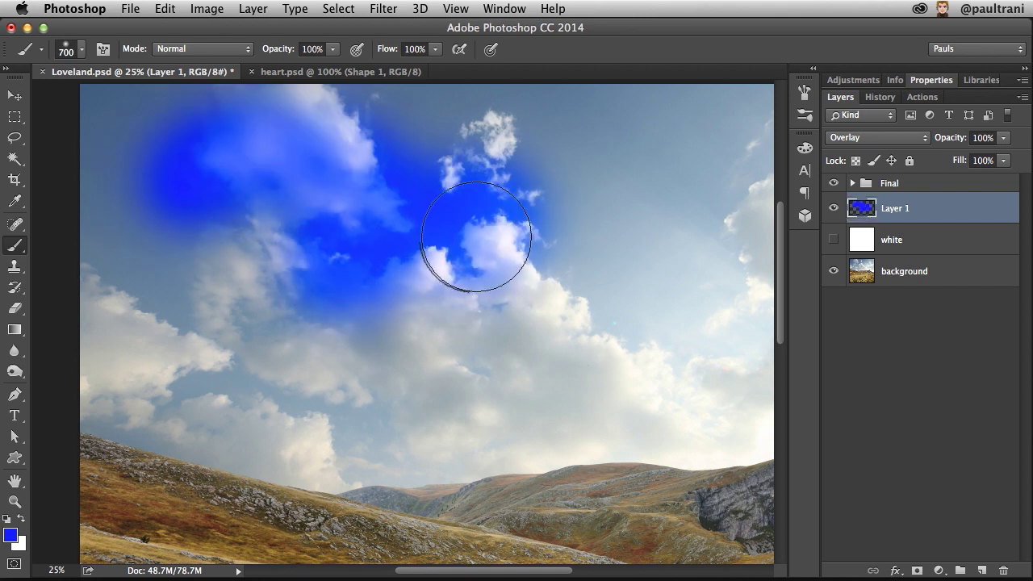
key(super+z)
drag(274, 52, 270, 53)
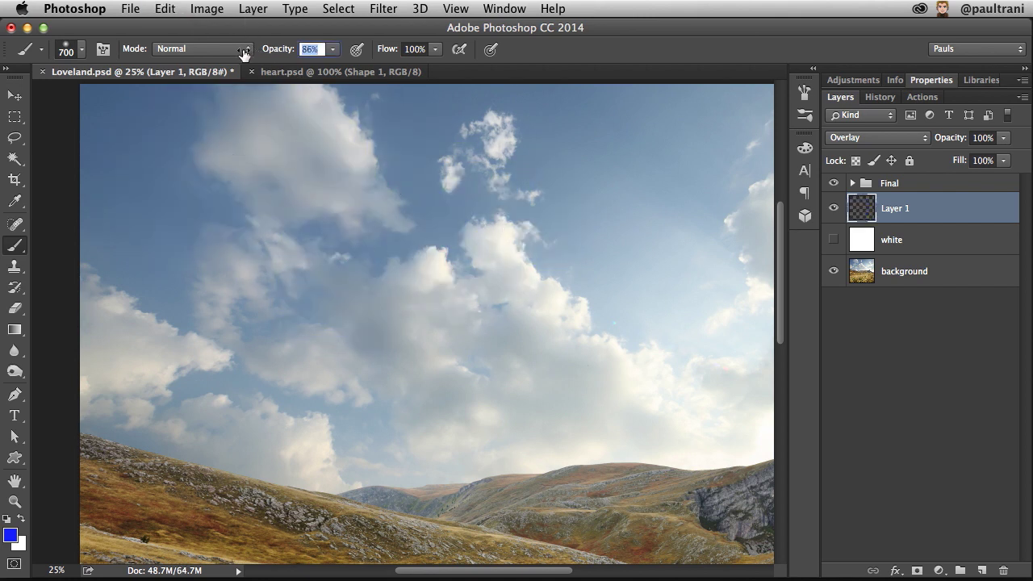
mouse_move(248, 51)
mouse_down()
mouse_move(278, 58)
mouse_move(246, 52)
mouse_up()
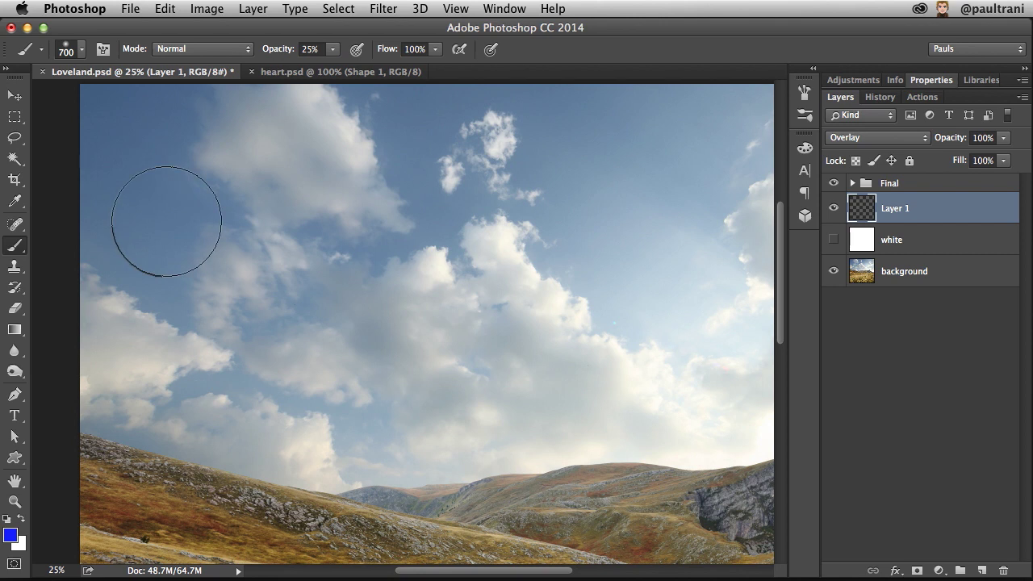
mouse_move(168, 222)
mouse_down()
mouse_move(174, 199)
mouse_move(455, 291)
mouse_move(641, 267)
mouse_up()
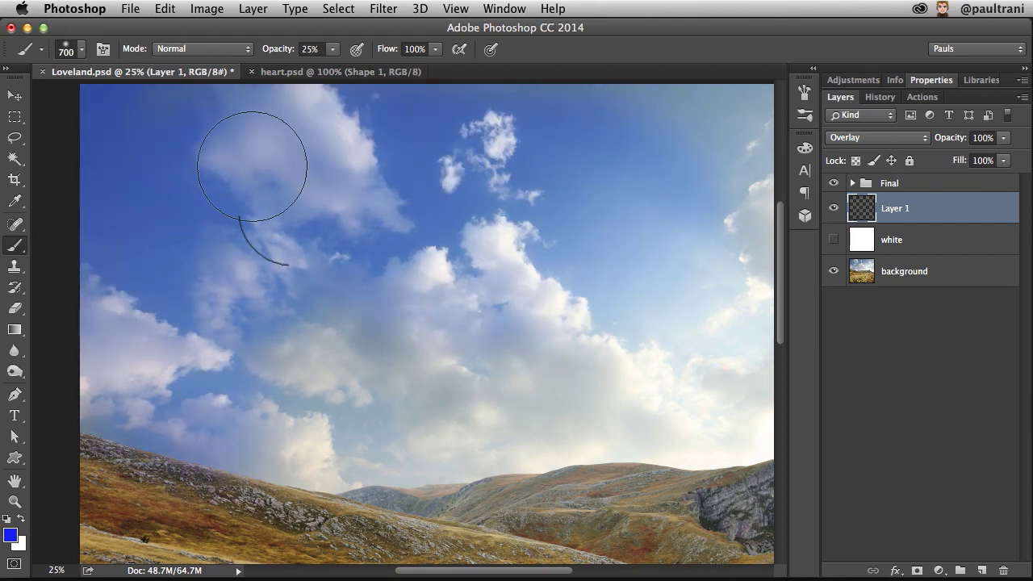
mouse_move(719, 204)
mouse_down()
mouse_move(590, 127)
mouse_move(439, 242)
mouse_move(261, 84)
mouse_up()
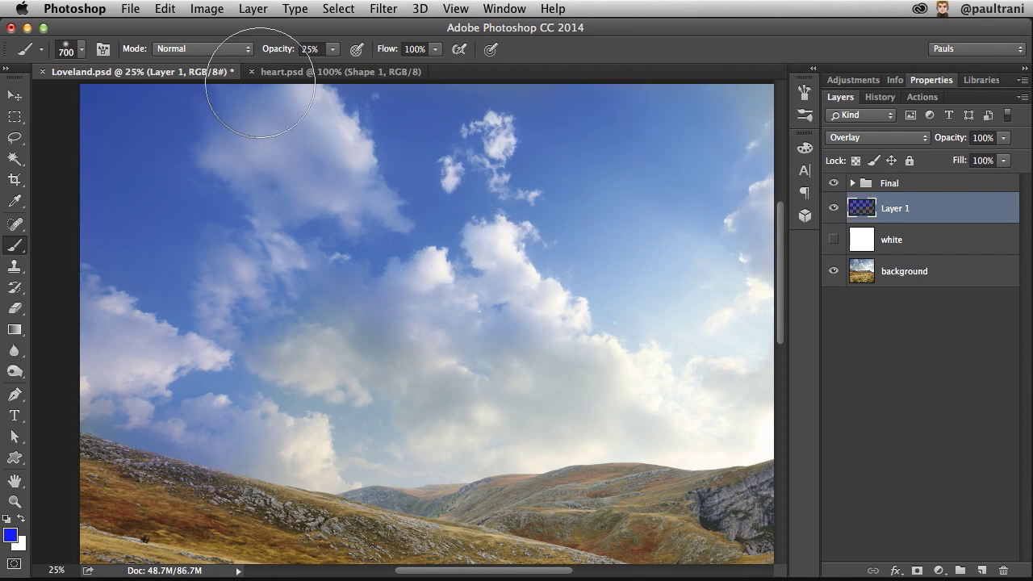
key(ctrl+z)
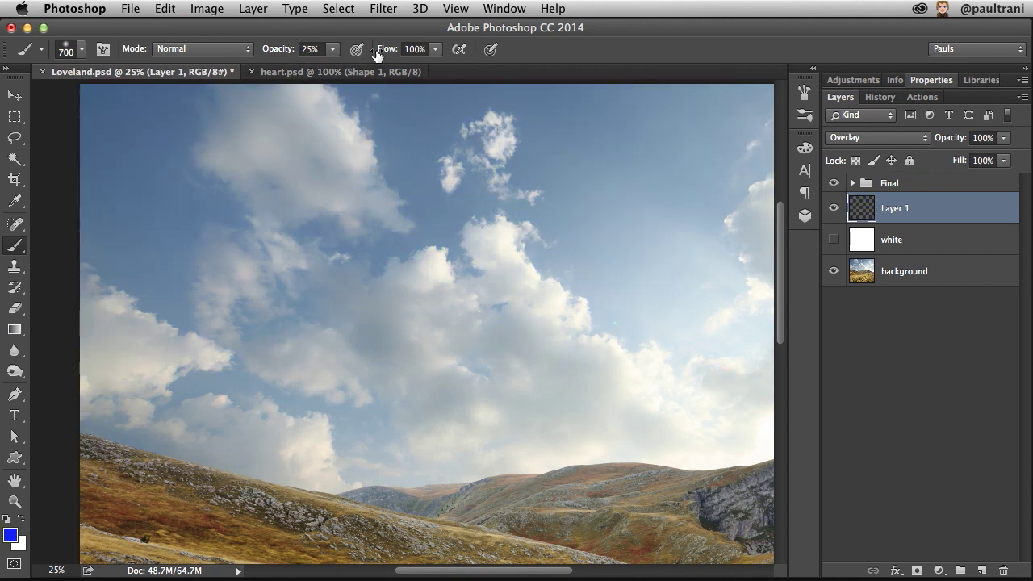
Set brush opacity to 100% and flow to 20%, then paint blue across the top-left and upper sky.
key(0)
drag(376, 54, 333, 54)
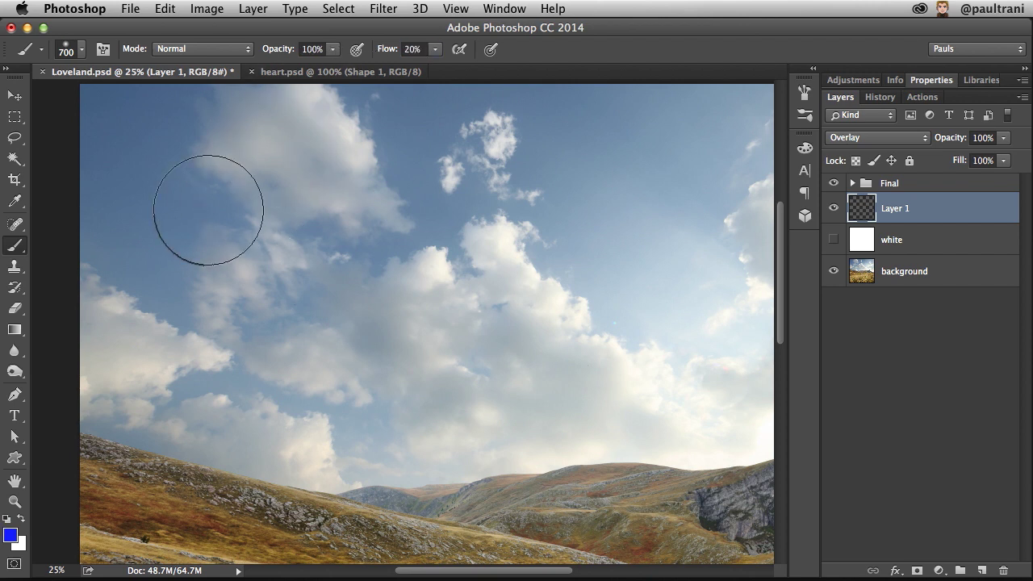
drag(114, 175, 134, 141)
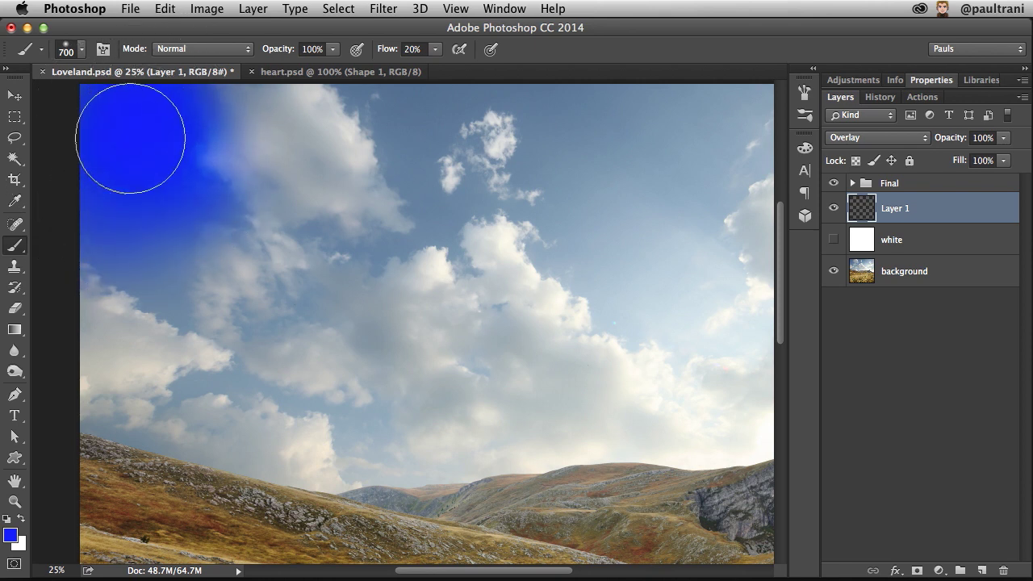
drag(132, 132, 661, 142)
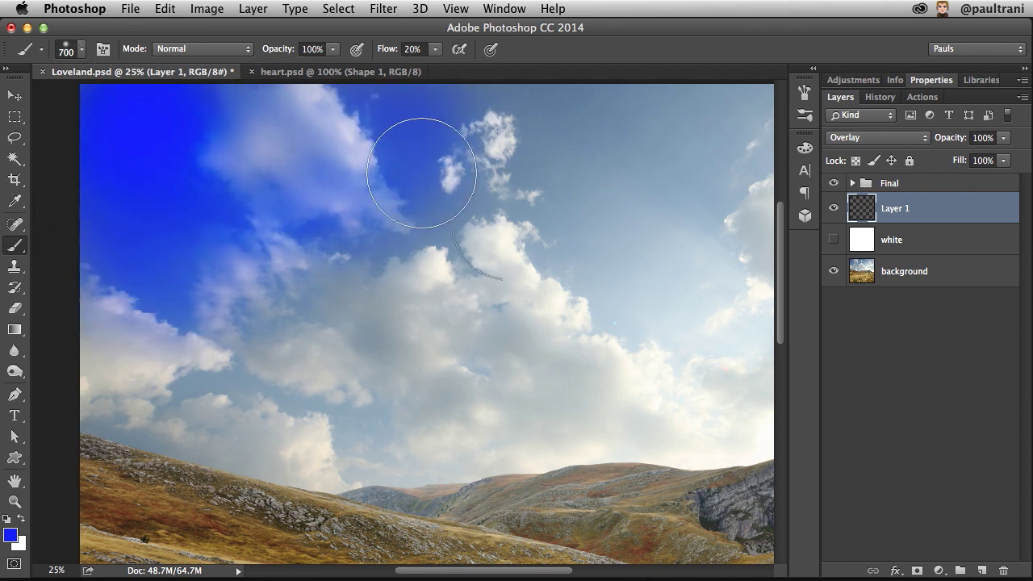
Add more blue over the left clouds and fit the whole image in the window.
mouse_move(270, 205)
mouse_down()
mouse_move(212, 240)
mouse_move(364, 156)
mouse_move(450, 126)
mouse_move(542, 281)
mouse_move(576, 207)
mouse_move(646, 372)
mouse_move(554, 374)
mouse_up()
scroll(510, 233, left, 5)
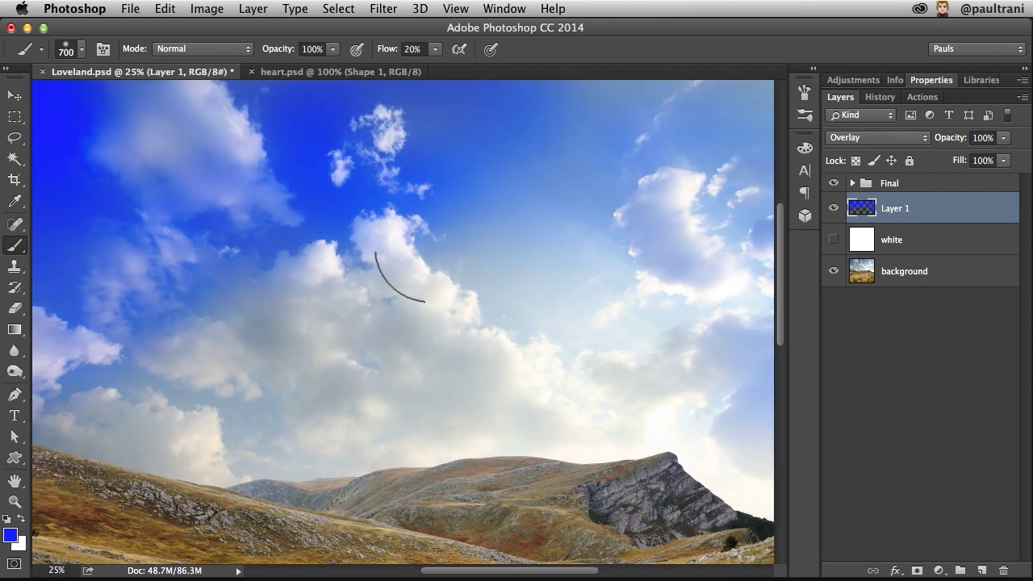
drag(428, 249, 606, 237)
drag(153, 362, 74, 366)
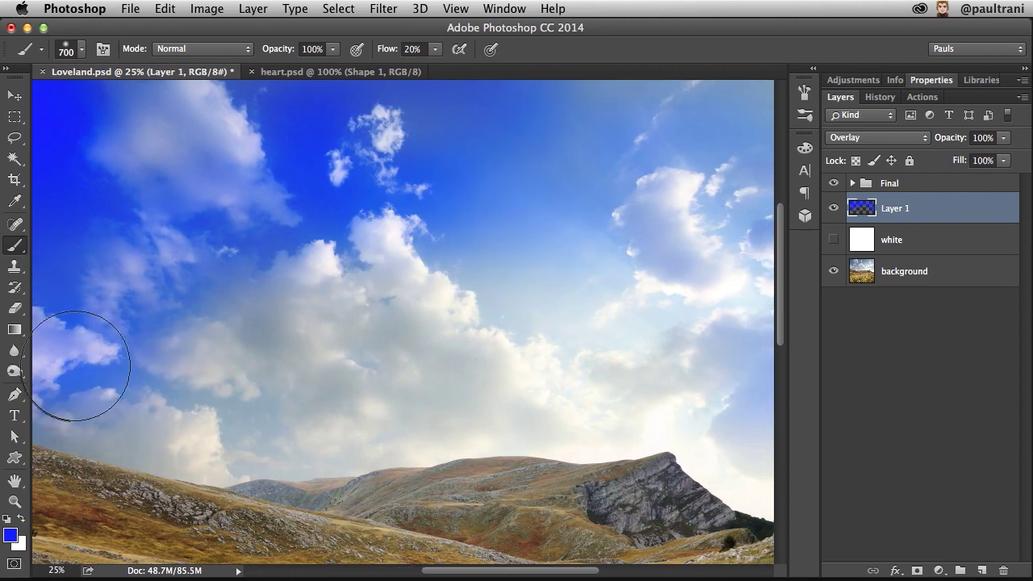
key(super+0)
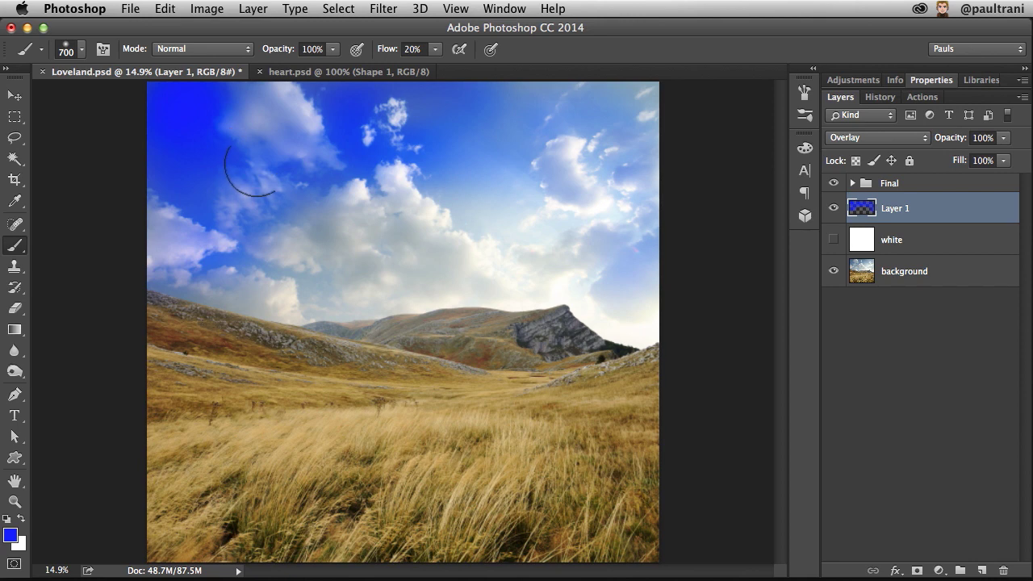
key(e)
Lightly erase blue from the left sky with a 1200 px, 16% flow eraser.
key(bracketright)
key(bracketright)
key(bracketright)
key(bracketright)
key(bracketright)
key(bracketright)
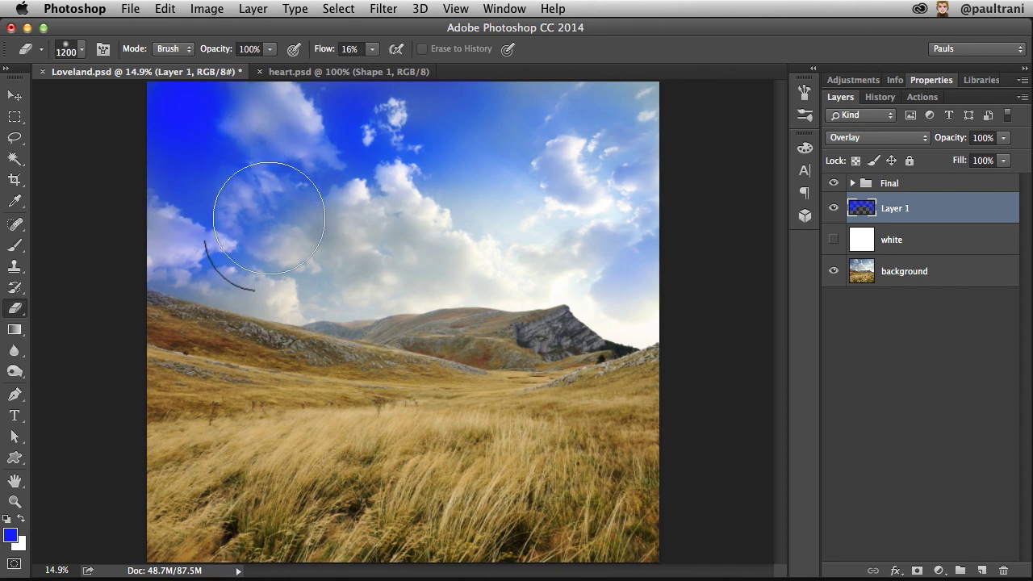
key(shift+1)
key(shift+6)
mouse_move(368, 160)
mouse_down()
mouse_move(346, 143)
mouse_move(185, 196)
mouse_move(293, 272)
mouse_move(158, 150)
mouse_move(184, 139)
mouse_move(231, 184)
mouse_move(388, 134)
mouse_move(369, 263)
mouse_up()
key(space)
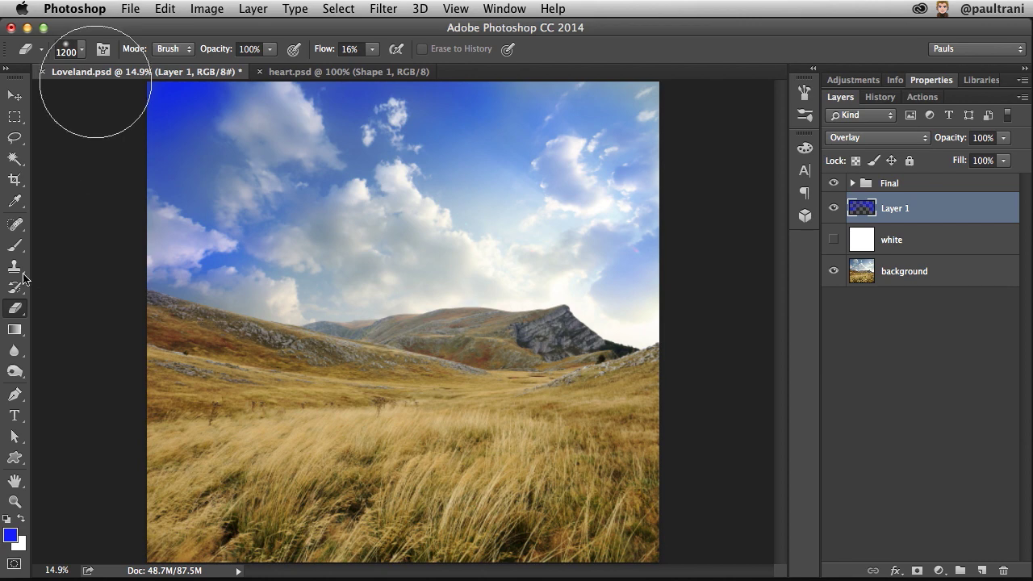
click(14, 246)
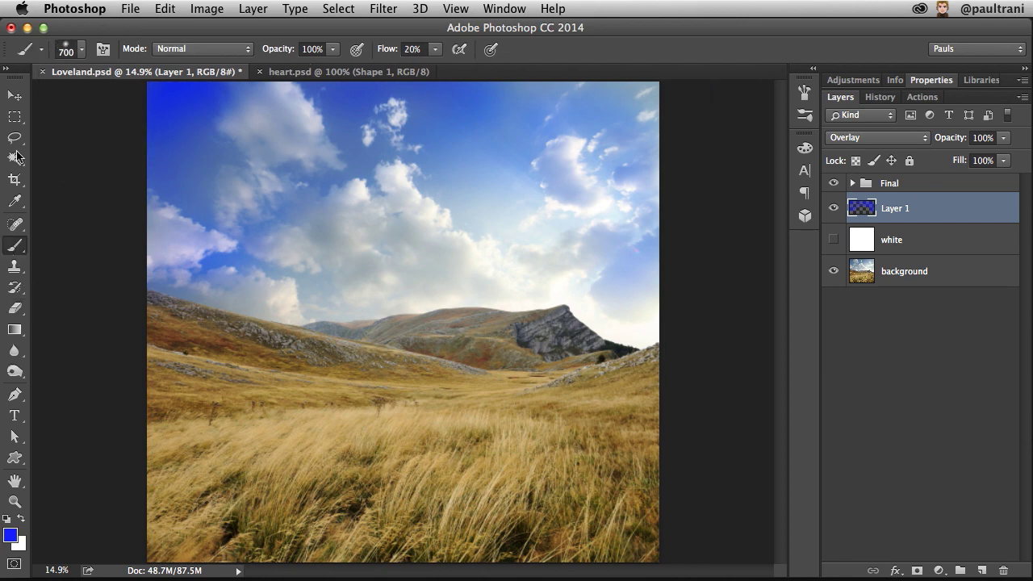
Load the 300 px fan-shaped bristle brush tip and begin picking a yellow foreground colour.
click(82, 50)
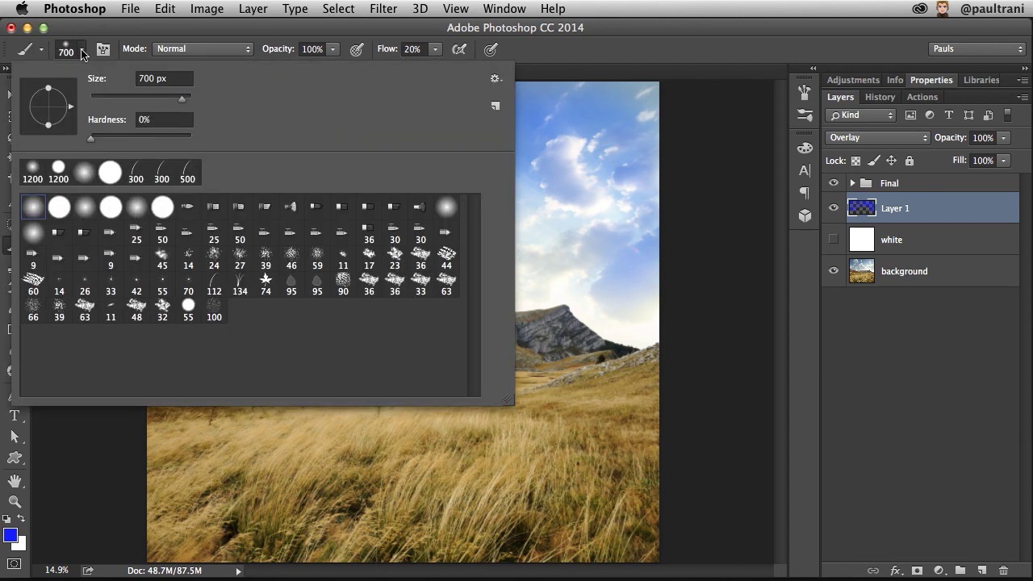
click(82, 50)
right_click(370, 218)
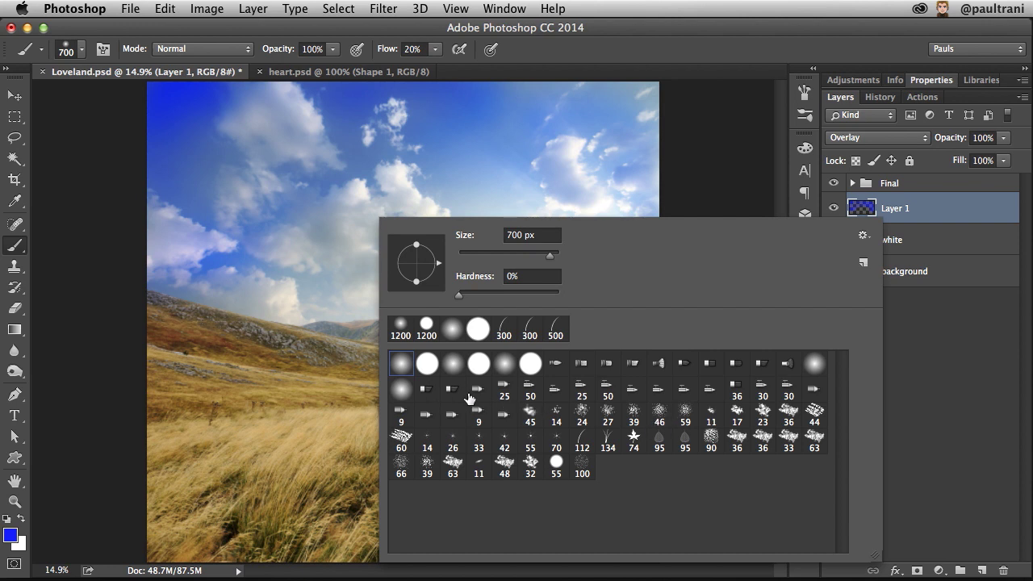
click(659, 368)
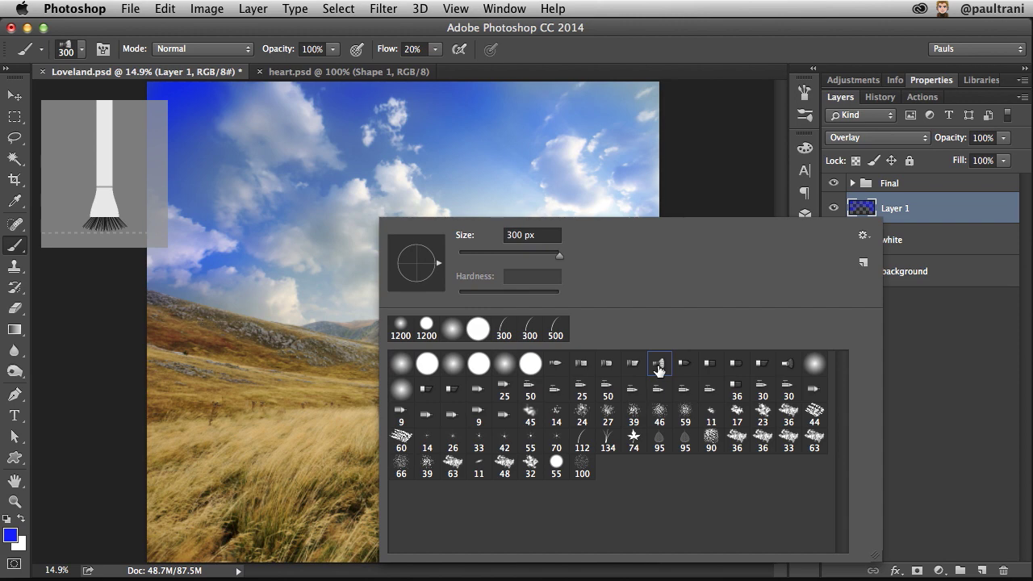
click(582, 52)
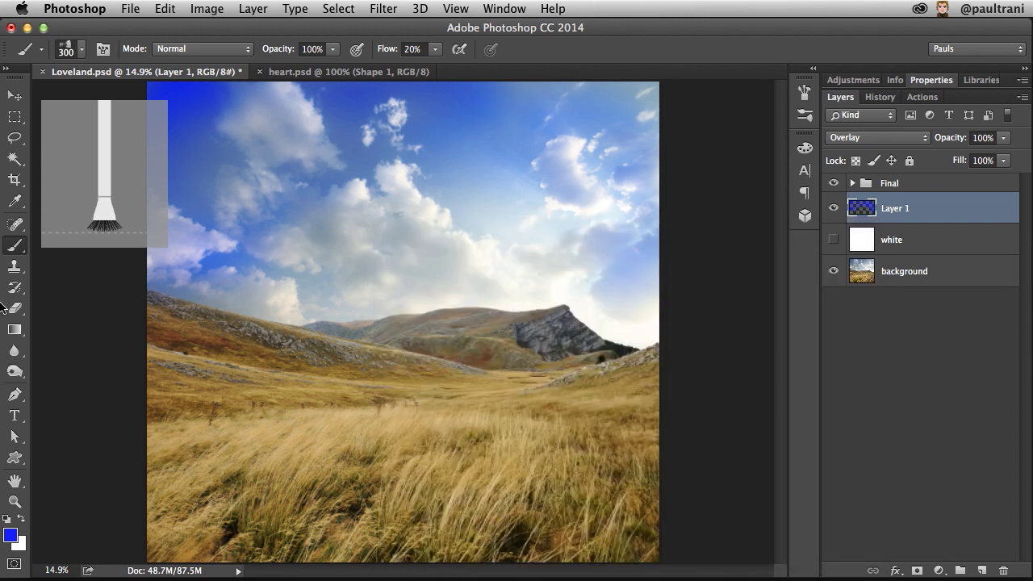
click(10, 536)
click(527, 298)
Set foreground to yellow #ffe400 and paint bristle strokes across the lower grass.
drag(527, 297, 528, 304)
key(Return)
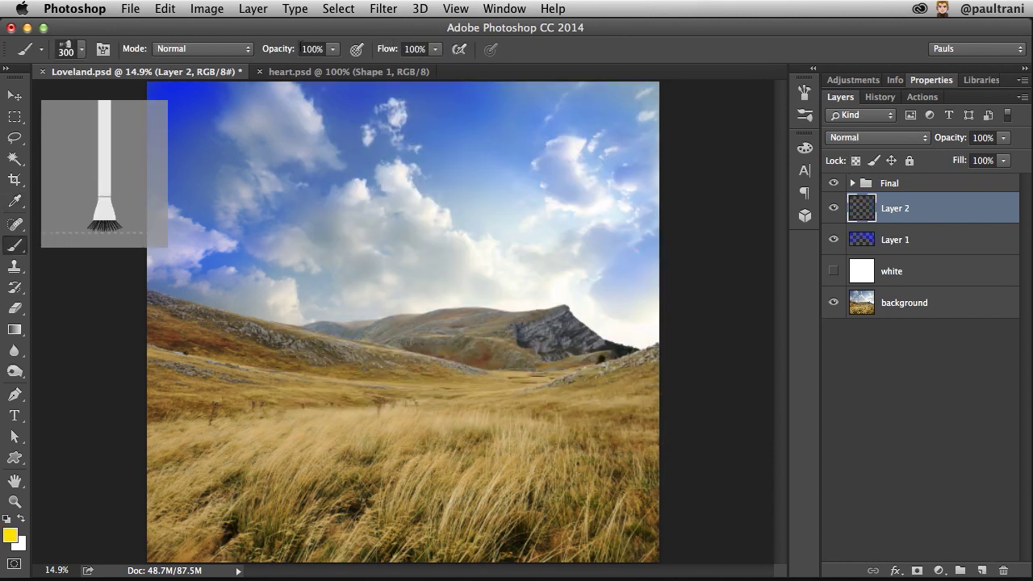
drag(318, 173, 228, 274)
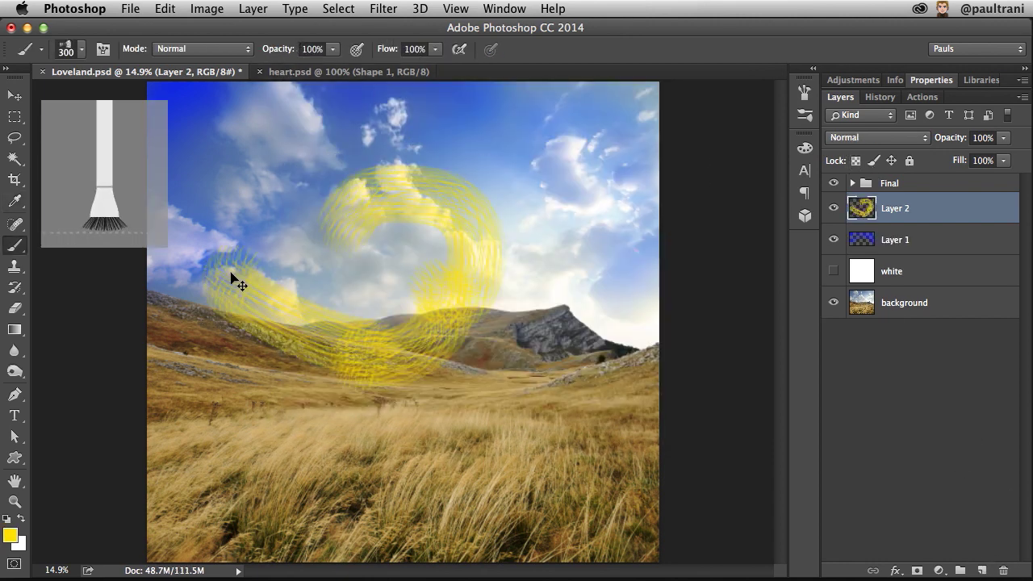
key(ctrl+z)
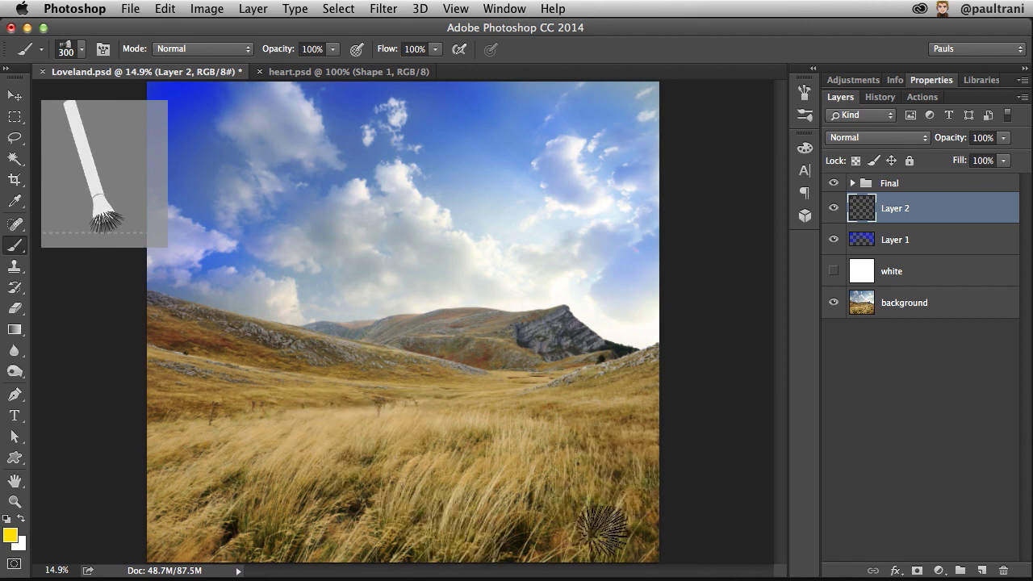
drag(589, 484, 525, 530)
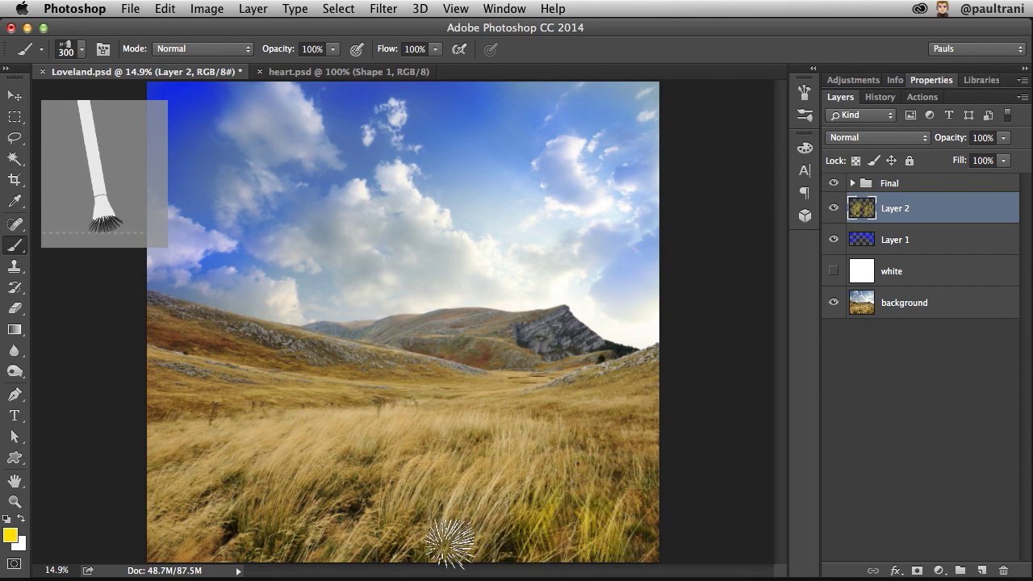
mouse_move(450, 543)
mouse_down()
mouse_move(234, 499)
mouse_move(247, 455)
mouse_move(316, 438)
mouse_move(183, 478)
mouse_move(207, 482)
mouse_up()
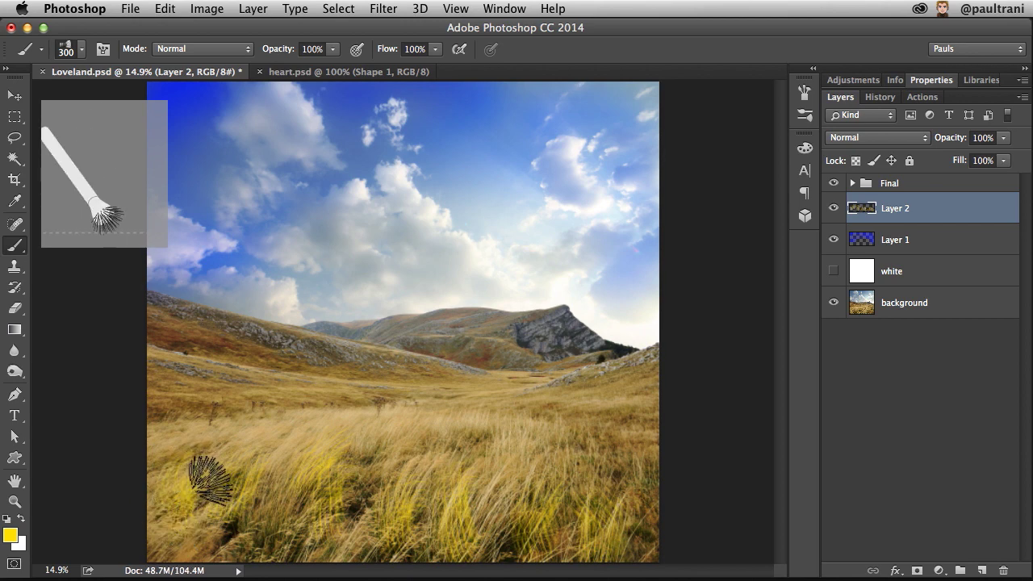
Enable Color Dynamics (100% foreground/background jitter, 3% hue jitter) and Wet Edges on the bristle brush.
click(487, 10)
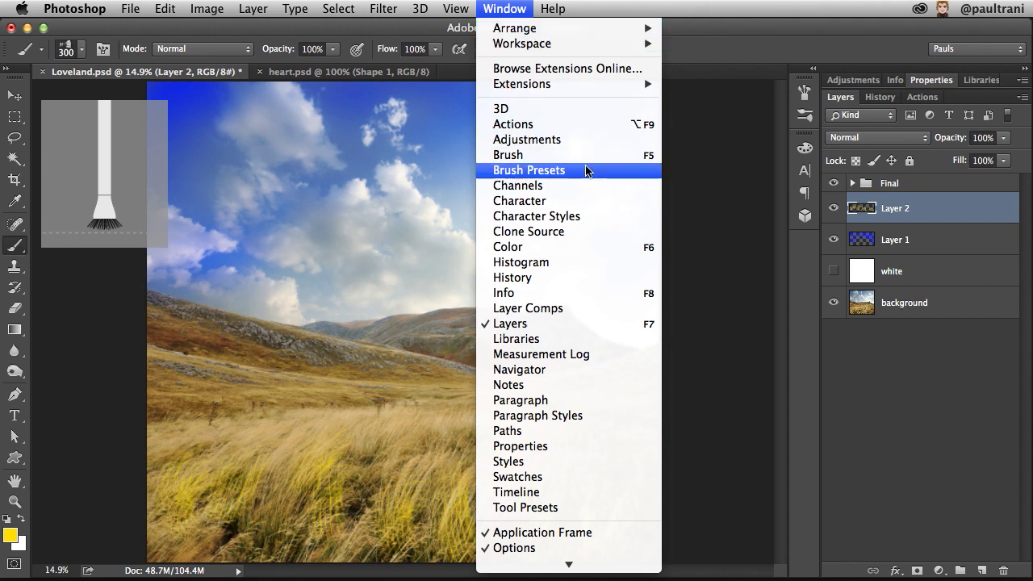
click(588, 171)
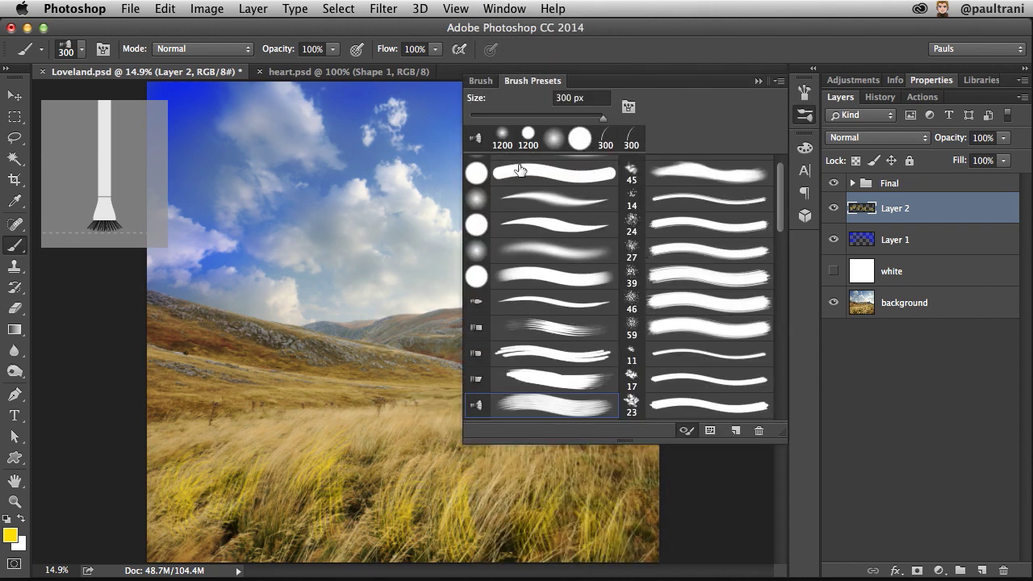
click(480, 80)
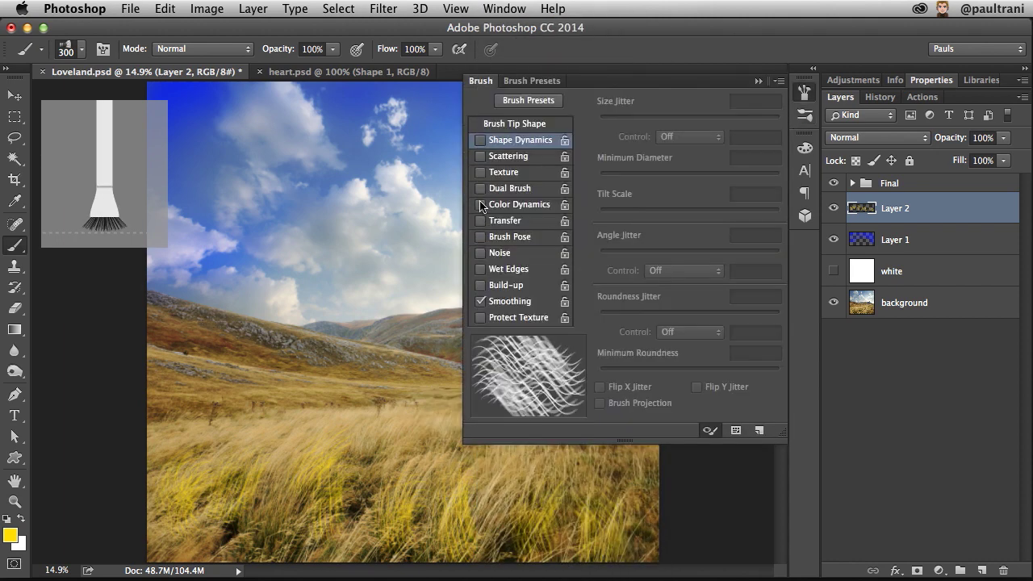
click(511, 207)
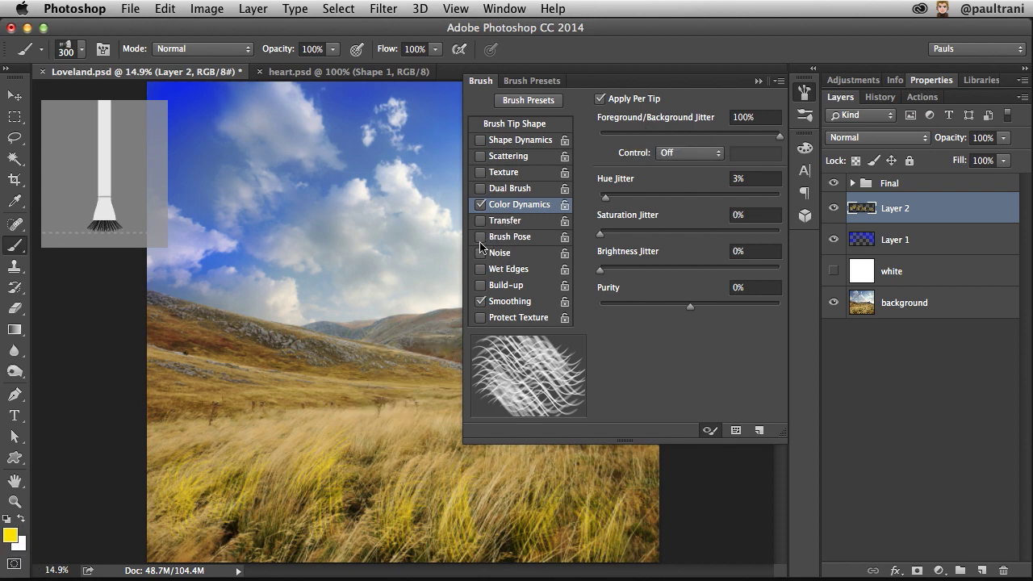
click(482, 270)
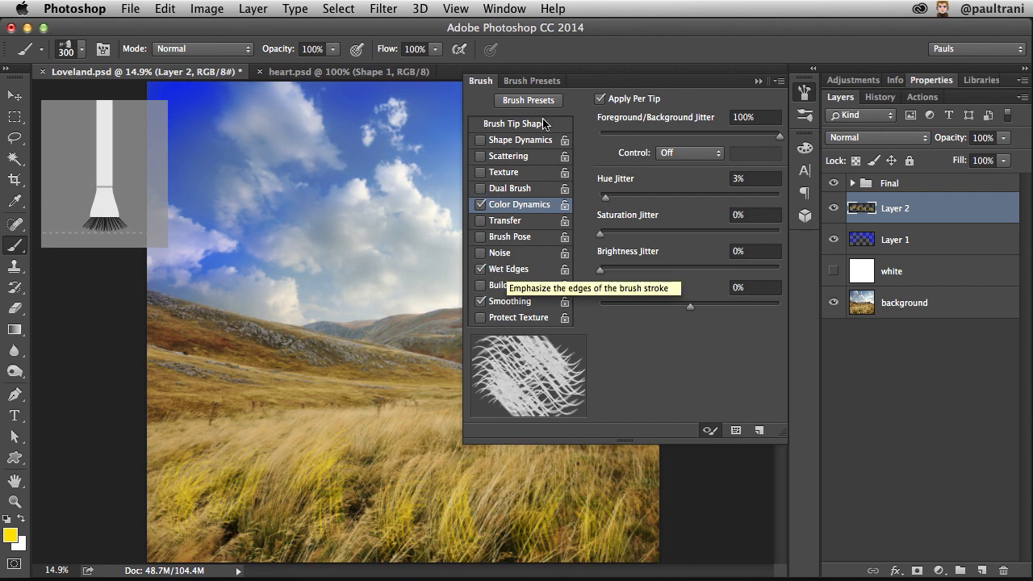
click(759, 82)
click(20, 546)
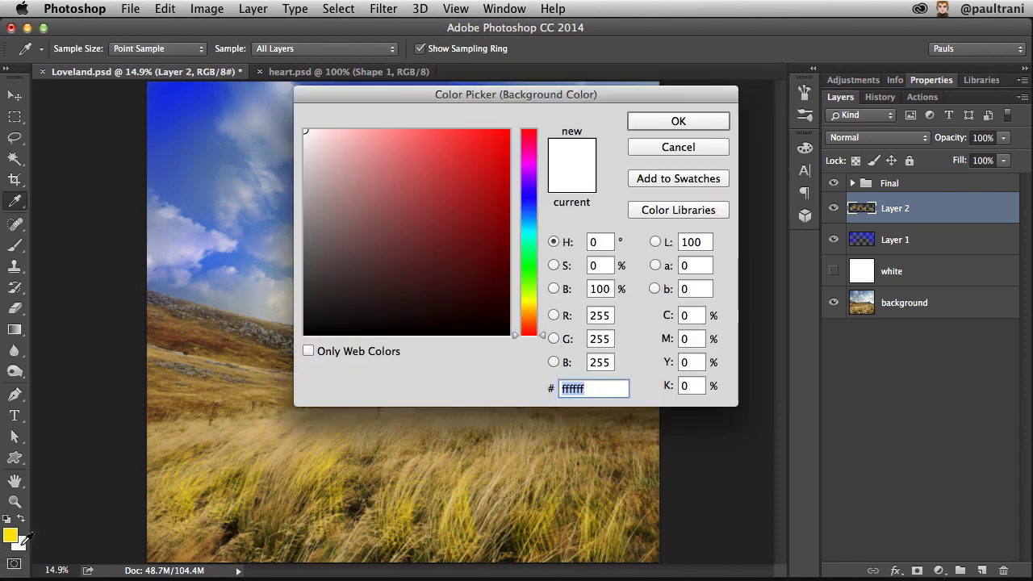
Set the background colour to black and paint a colour-varied grass stroke across the field.
drag(334, 319, 295, 365)
key(Return)
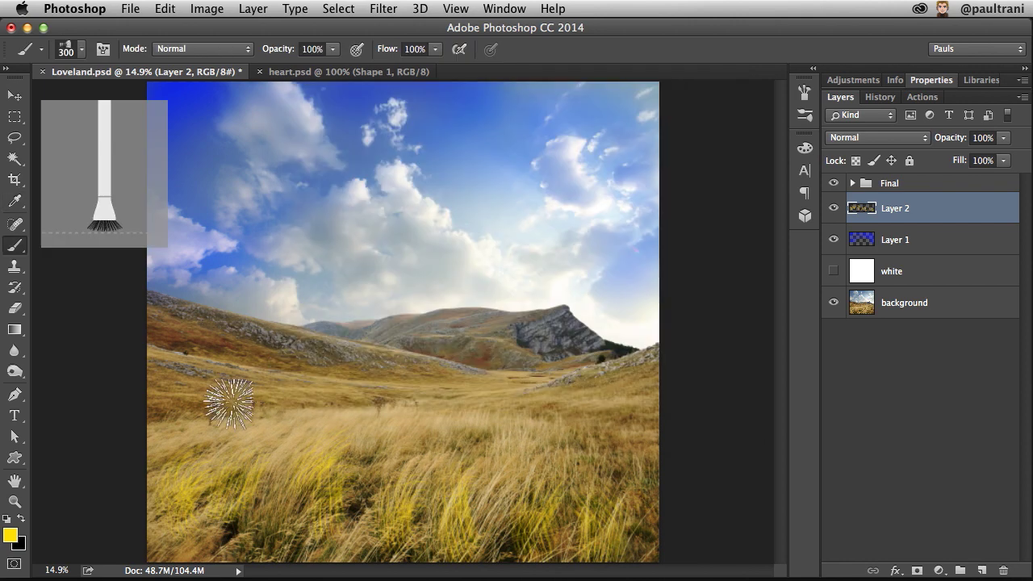
mouse_move(336, 446)
mouse_down()
mouse_move(438, 496)
mouse_move(232, 481)
mouse_move(438, 427)
mouse_move(537, 471)
mouse_move(606, 485)
mouse_move(366, 446)
mouse_up()
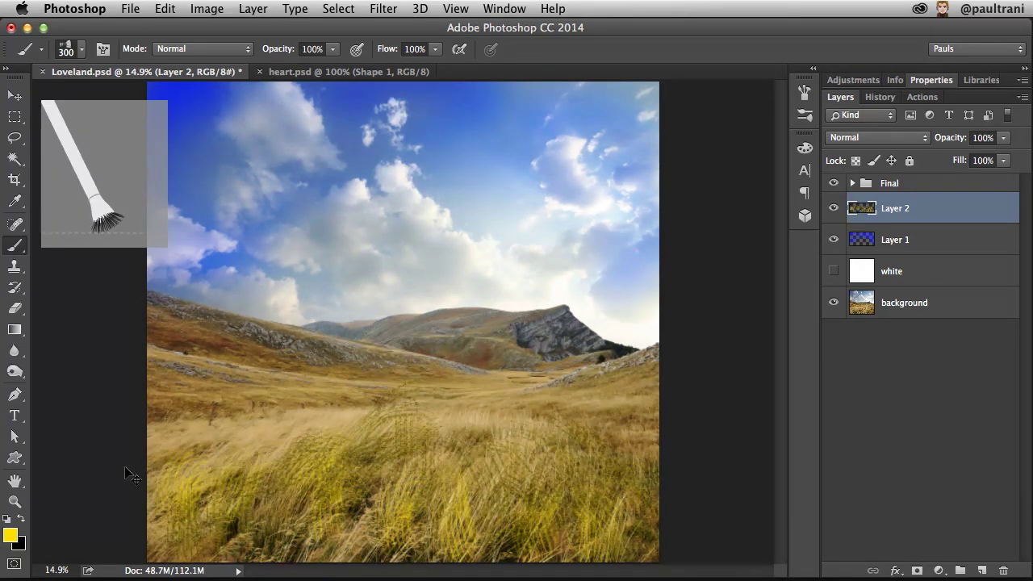
Switch the background colour to white, paint lighter grass strokes, and set Layer 2 opacity to 56%.
click(19, 543)
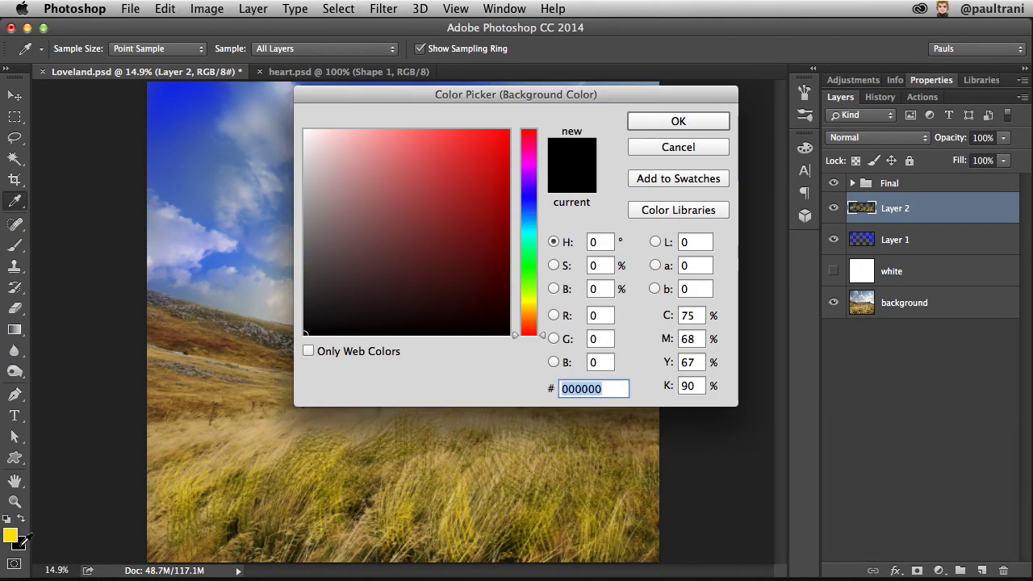
drag(307, 129, 249, 102)
key(Return)
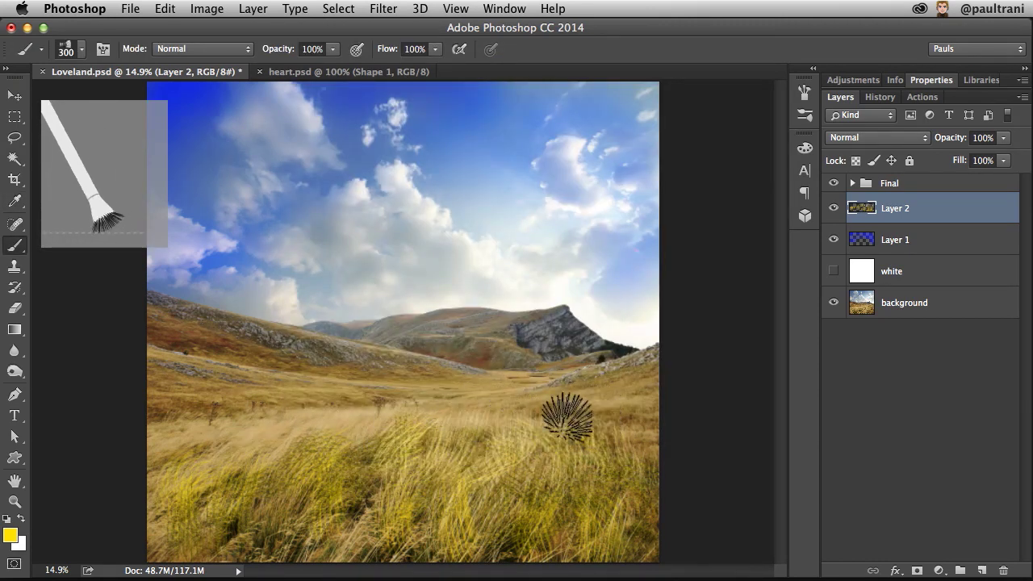
mouse_move(313, 440)
mouse_down()
mouse_move(254, 450)
mouse_move(307, 434)
mouse_move(231, 439)
mouse_move(426, 516)
mouse_up()
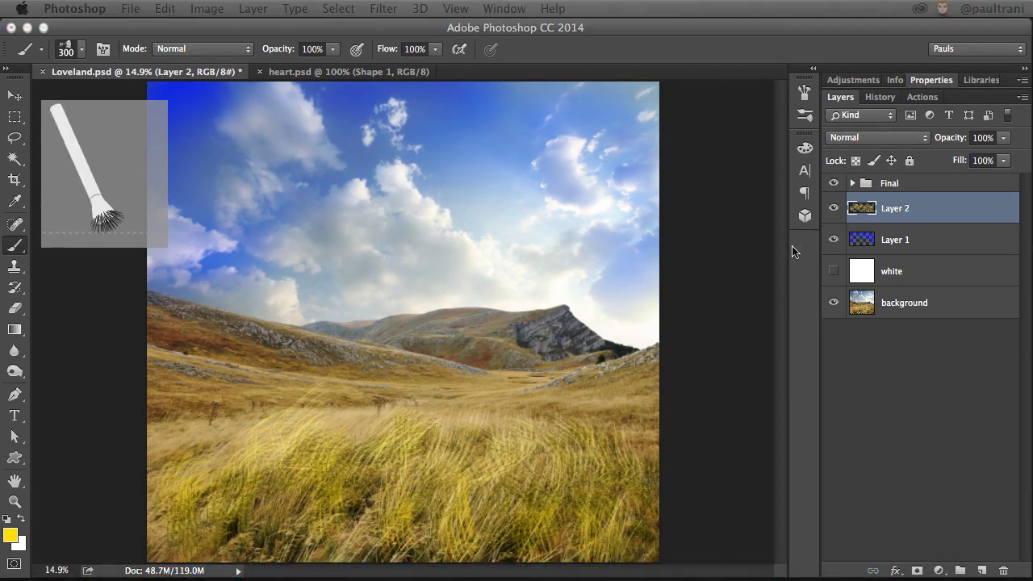
mouse_move(595, 427)
mouse_down()
mouse_move(590, 406)
mouse_move(595, 427)
mouse_move(636, 411)
mouse_move(554, 420)
mouse_move(560, 386)
mouse_move(552, 414)
mouse_move(637, 444)
mouse_move(480, 480)
mouse_move(421, 536)
mouse_move(180, 494)
mouse_move(185, 443)
mouse_move(247, 403)
mouse_move(327, 426)
mouse_move(329, 412)
mouse_up()
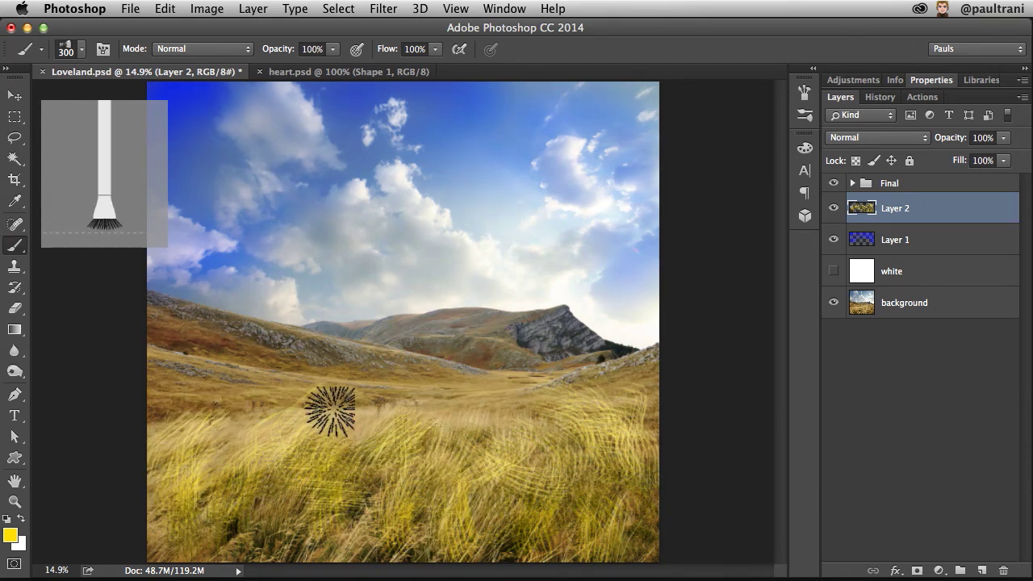
drag(949, 142, 913, 141)
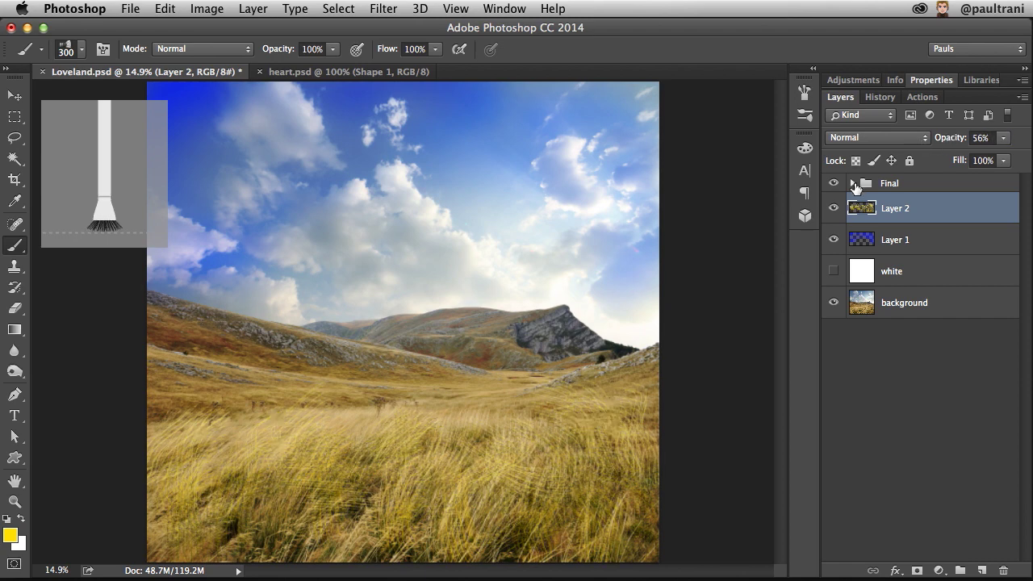
Show the HIGHLANDS 3D text layer inside the Final group and target its layer mask.
click(854, 185)
click(834, 208)
click(948, 210)
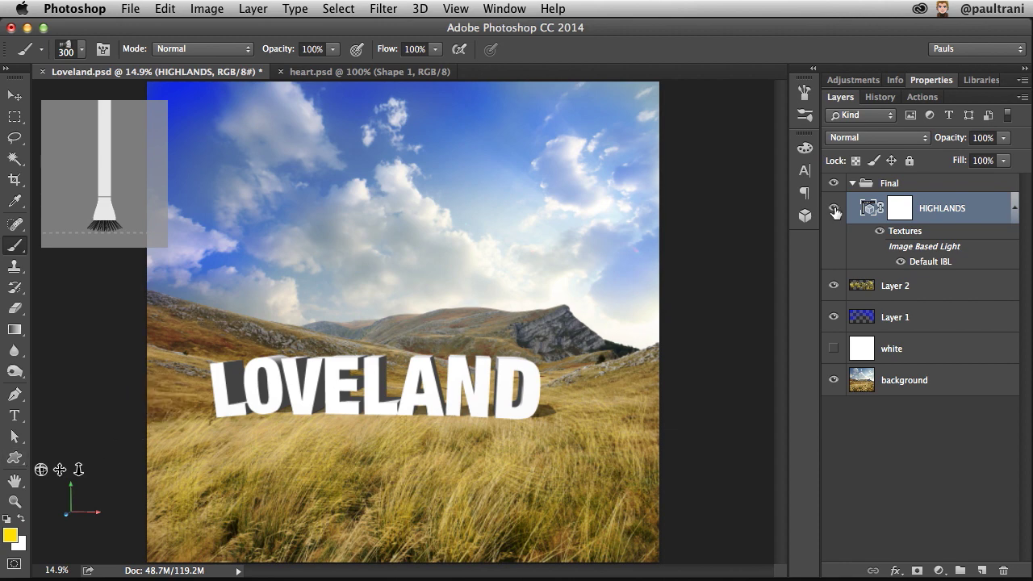
click(898, 208)
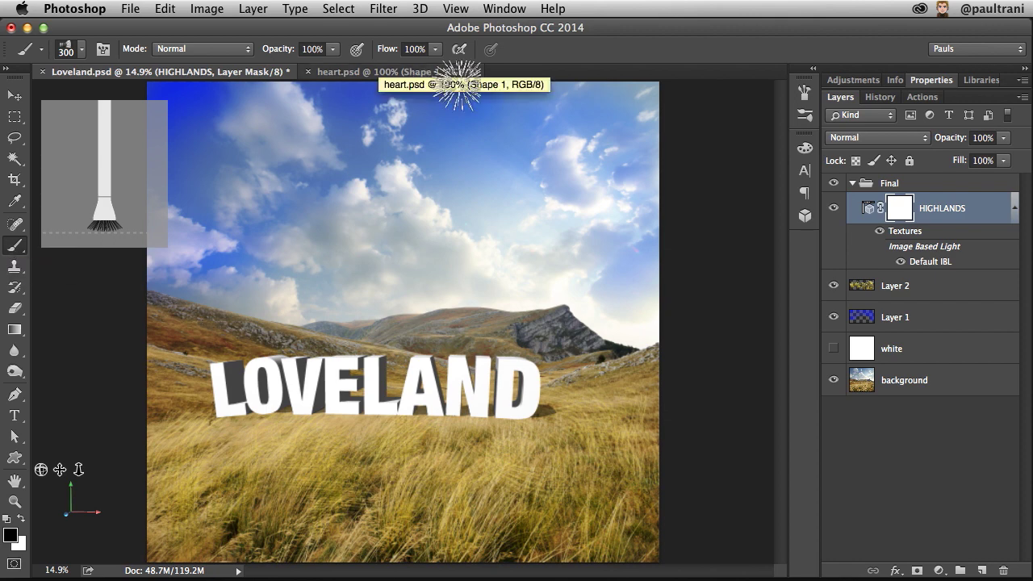
click(801, 99)
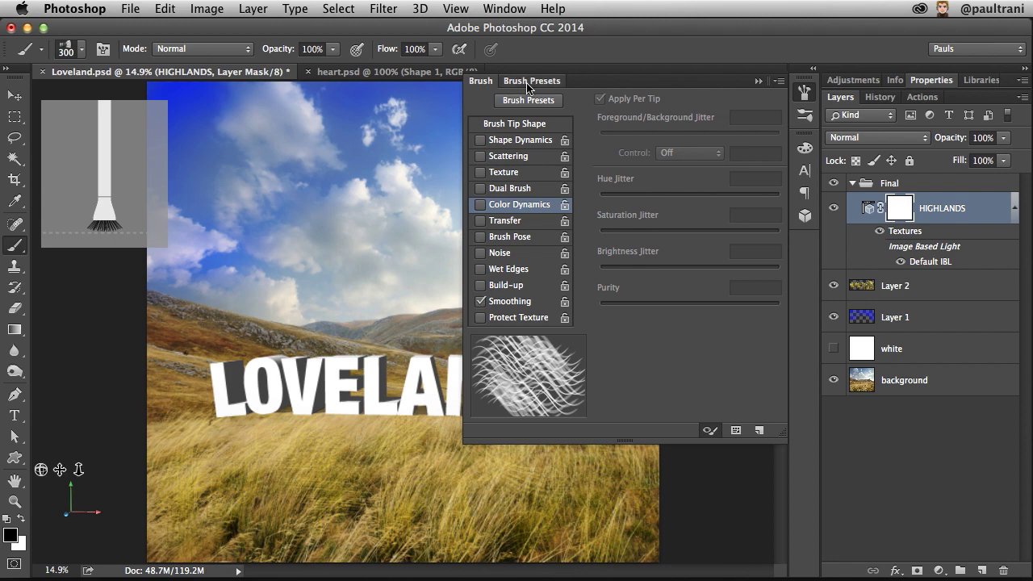
Choose the 112 px grass-blade brush from the brush presets.
click(529, 82)
scroll(549, 248, down, 3)
scroll(549, 248, down, 3)
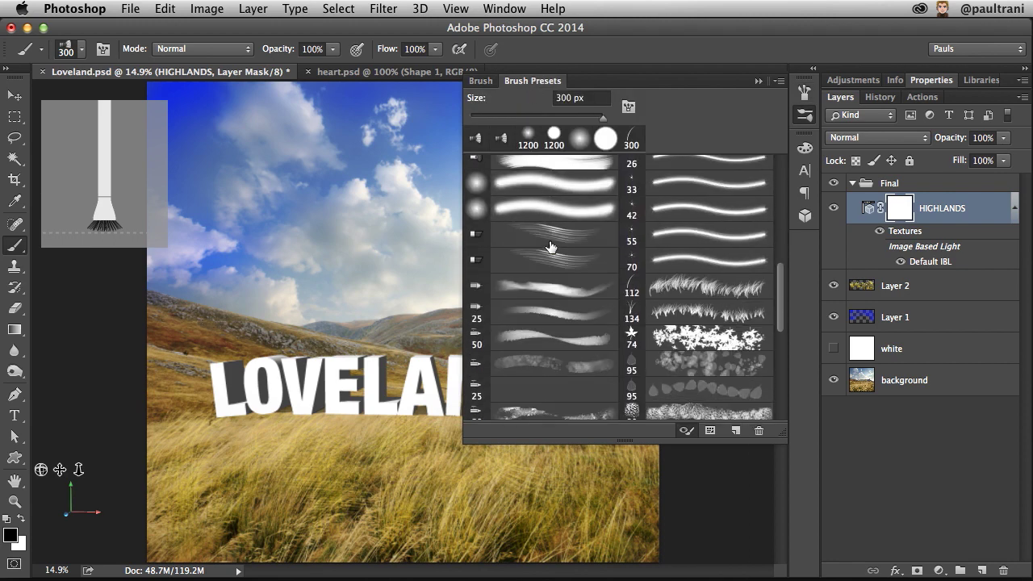
scroll(549, 248, down, 3)
scroll(551, 247, down, 3)
scroll(551, 247, up, 2)
scroll(553, 244, up, 2)
scroll(554, 244, up, 1)
scroll(672, 255, up, 1)
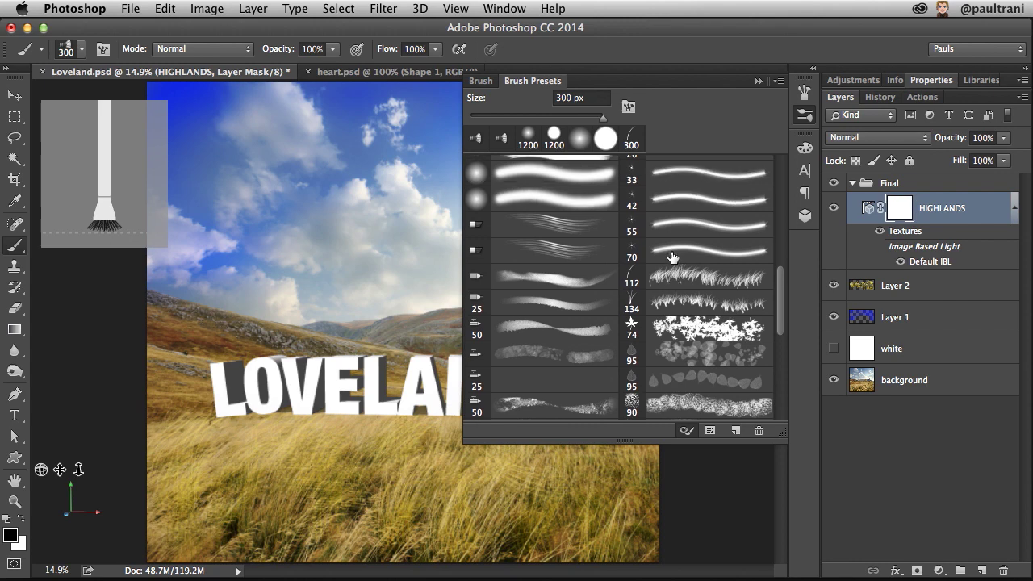
click(677, 278)
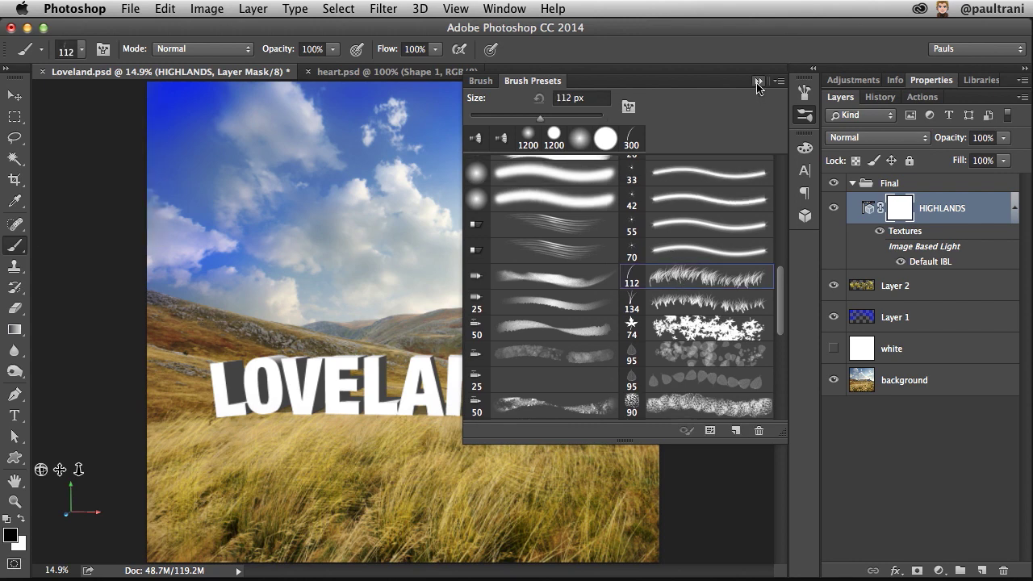
click(759, 81)
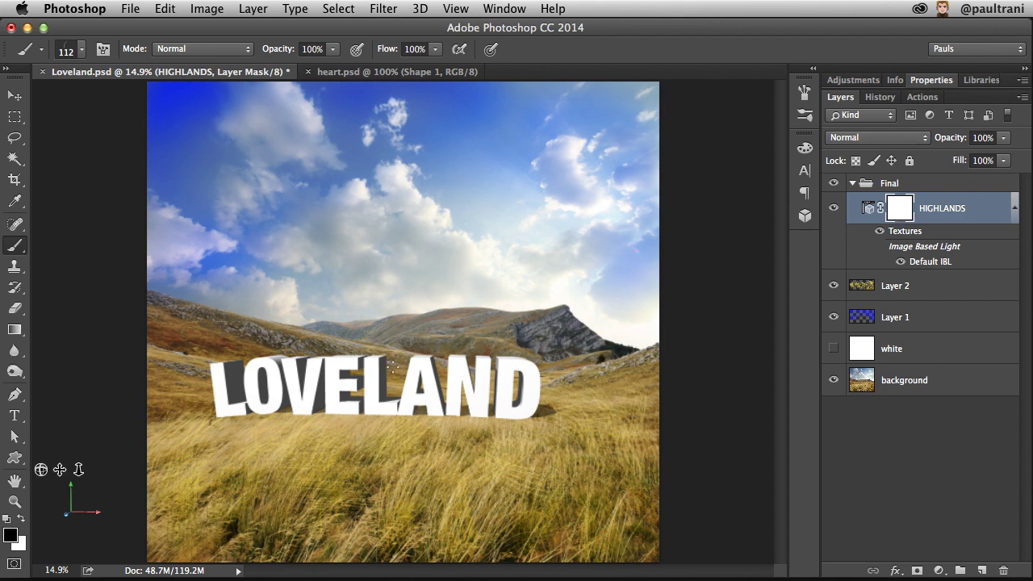
Paint black grass-blade strokes on the HIGHLANDS mask along the LOVELAND letter bottoms.
key(bracketright)
key(bracketright)
key(bracketright)
mouse_move(484, 407)
mouse_down()
mouse_move(533, 411)
mouse_move(416, 428)
mouse_up()
key(bracketleft)
key(bracketleft)
key(bracketleft)
drag(509, 408, 202, 423)
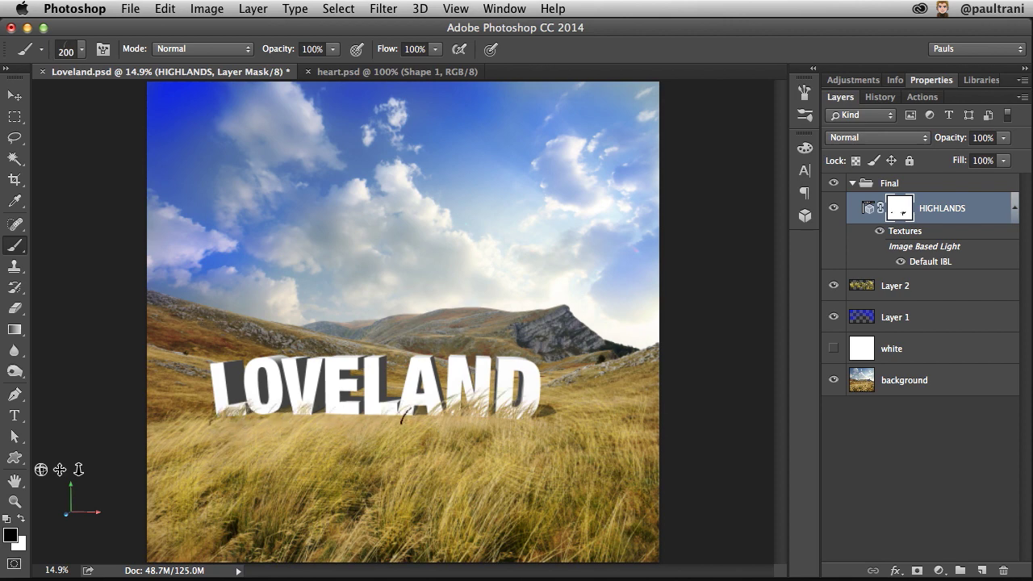
click(353, 73)
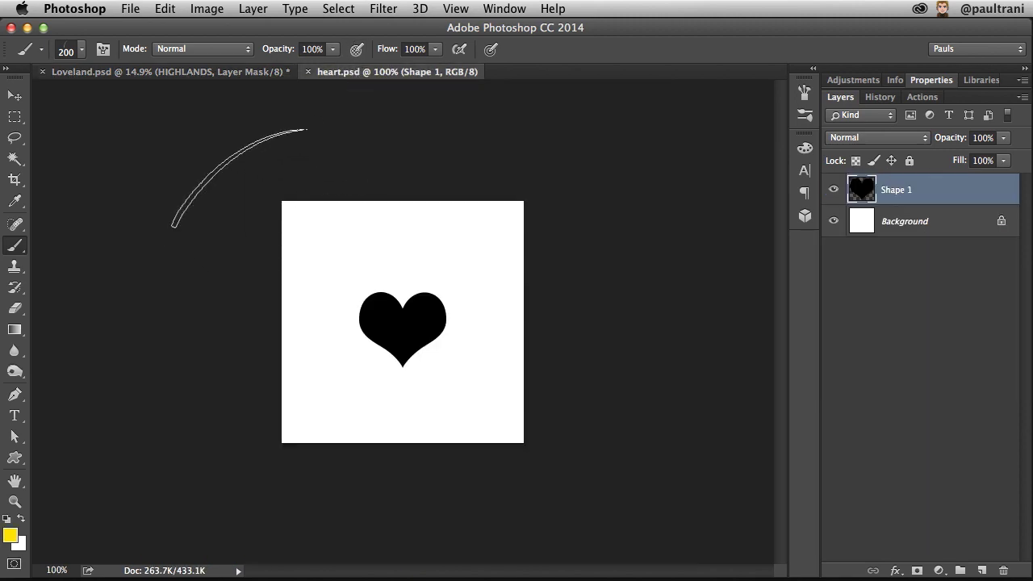
Define the whole heart.psd canvas as a brush preset, then return to Loveland.psd.
key(super+a)
click(164, 8)
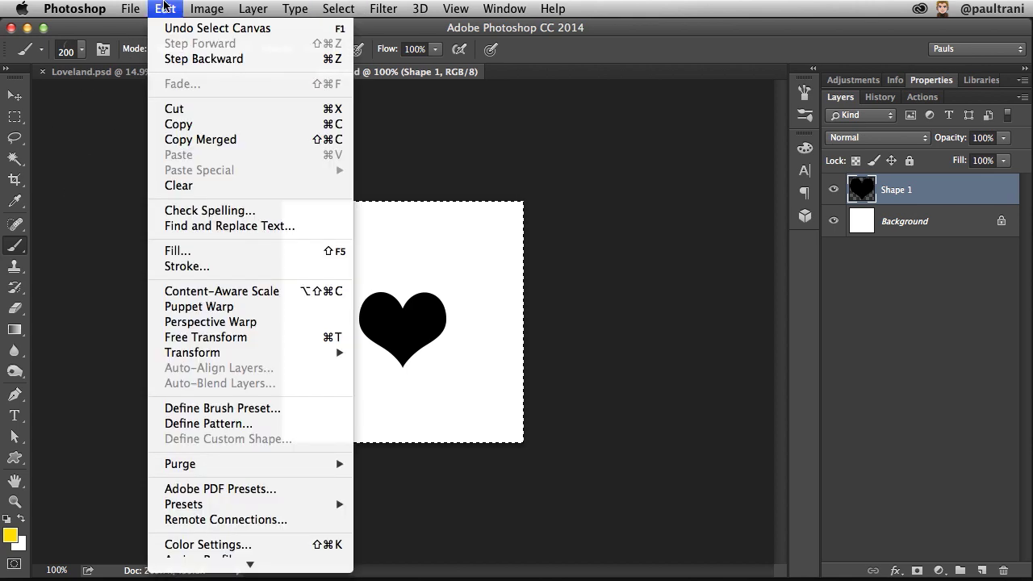
click(190, 408)
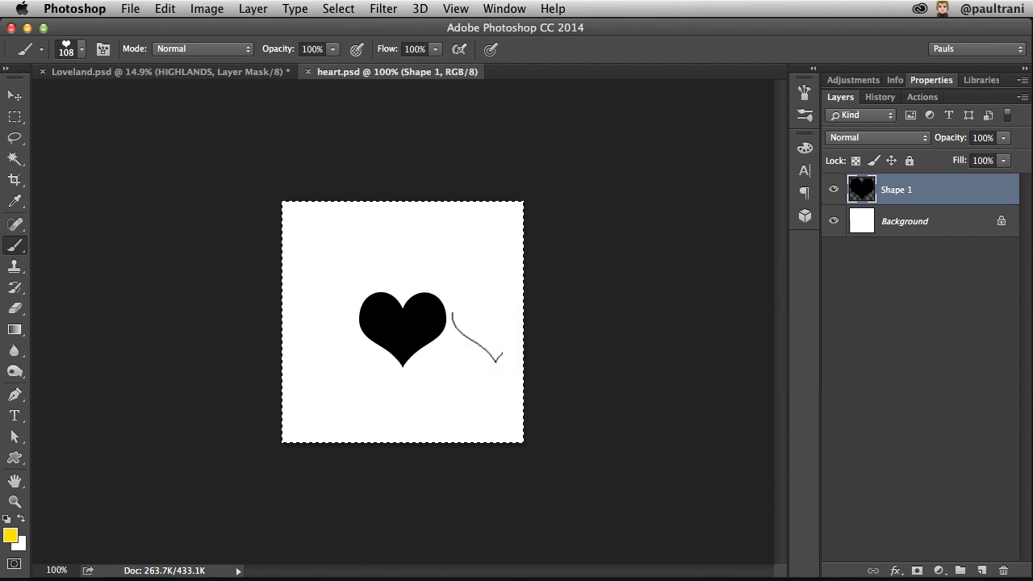
click(228, 74)
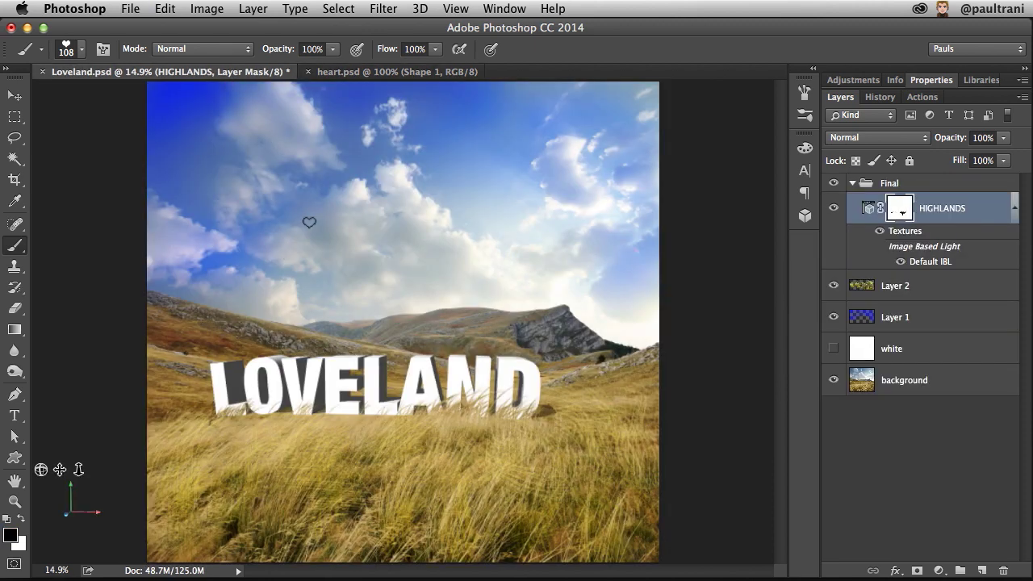
Use red and give the heart brush 42% size jitter, 498% scatter and 25% hue jitter.
click(12, 541)
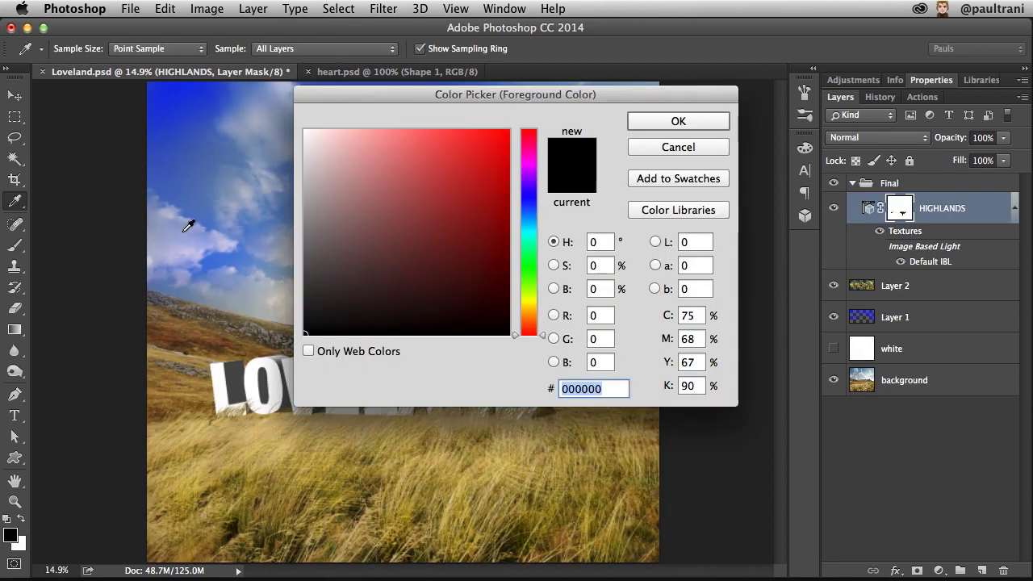
click(678, 121)
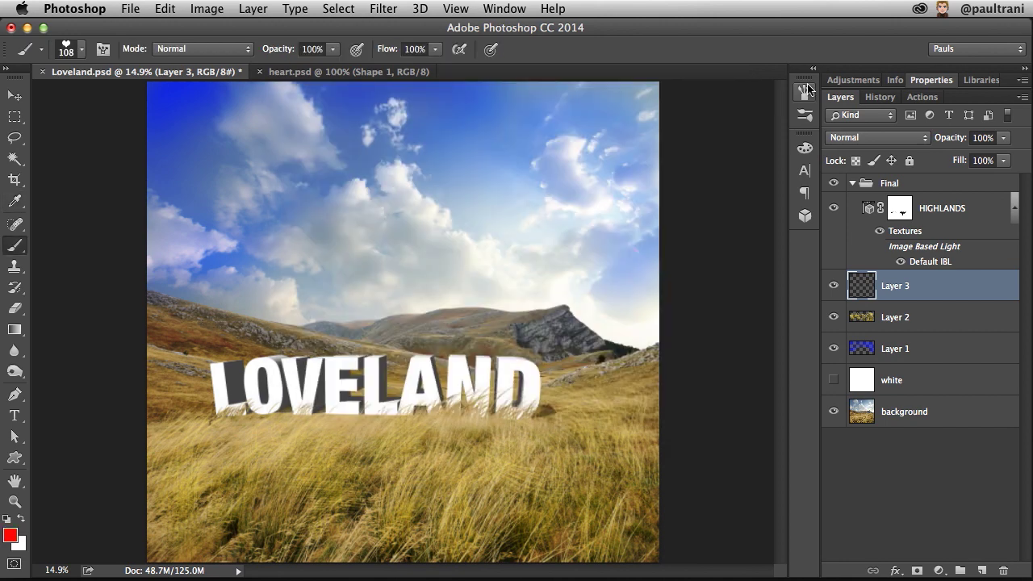
click(805, 92)
click(481, 142)
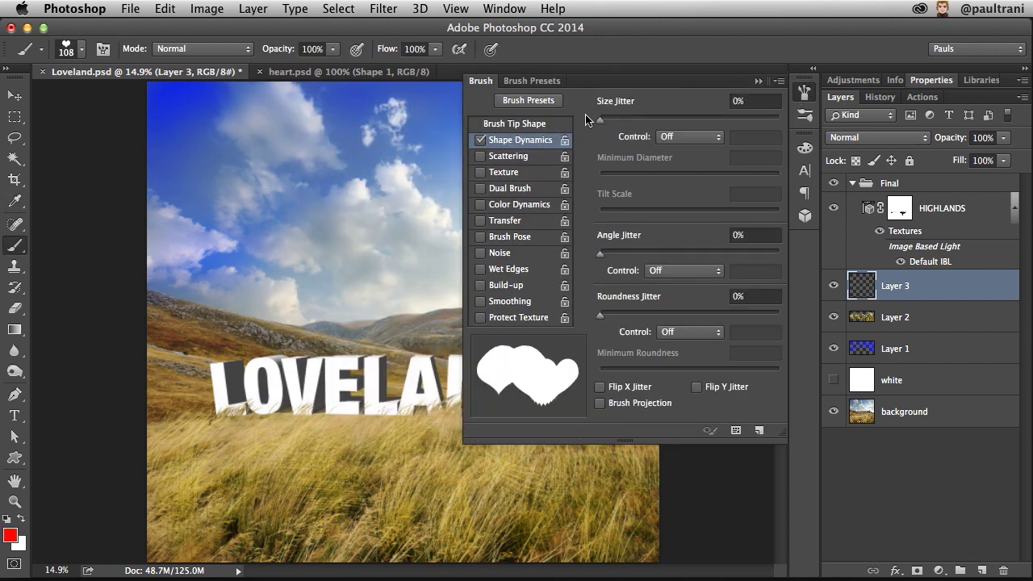
drag(600, 119, 676, 119)
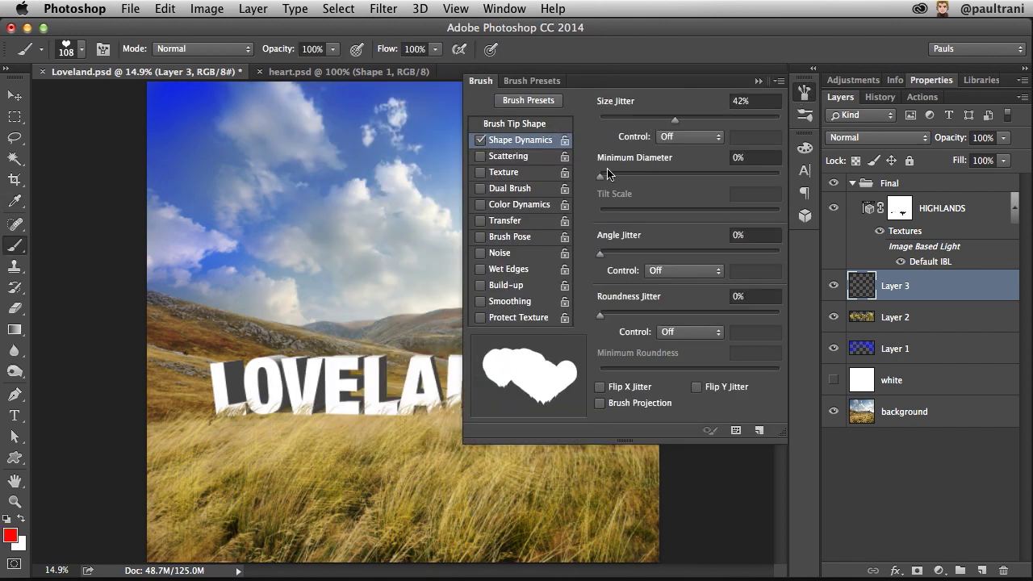
click(480, 157)
drag(600, 120, 695, 121)
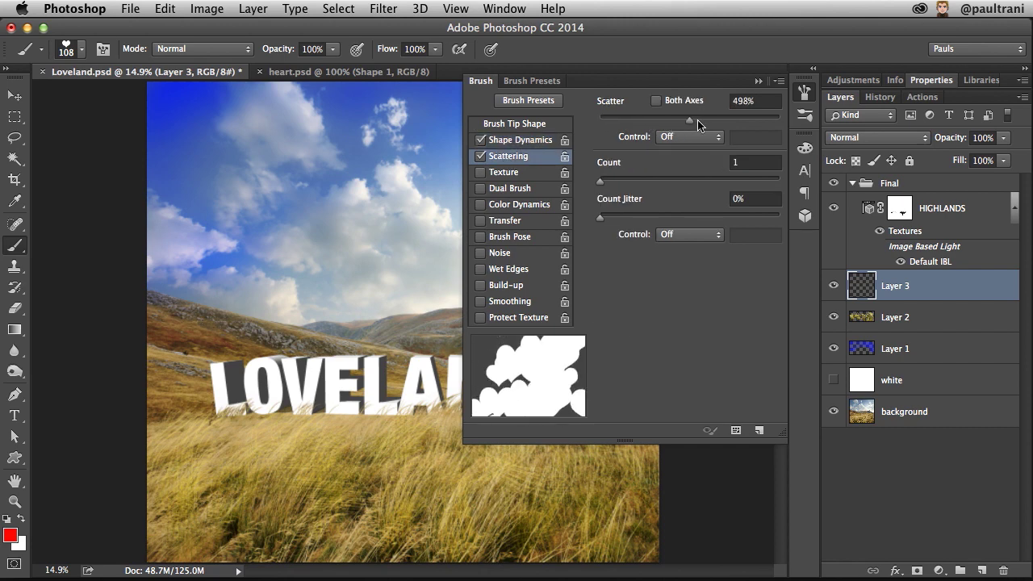
click(517, 204)
drag(604, 196, 645, 196)
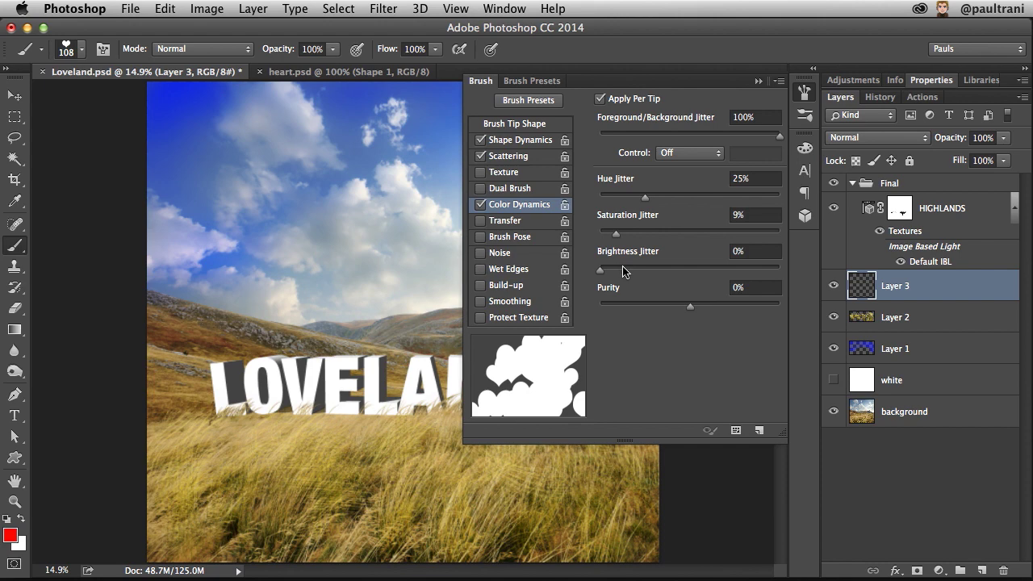
drag(601, 268, 623, 269)
click(759, 81)
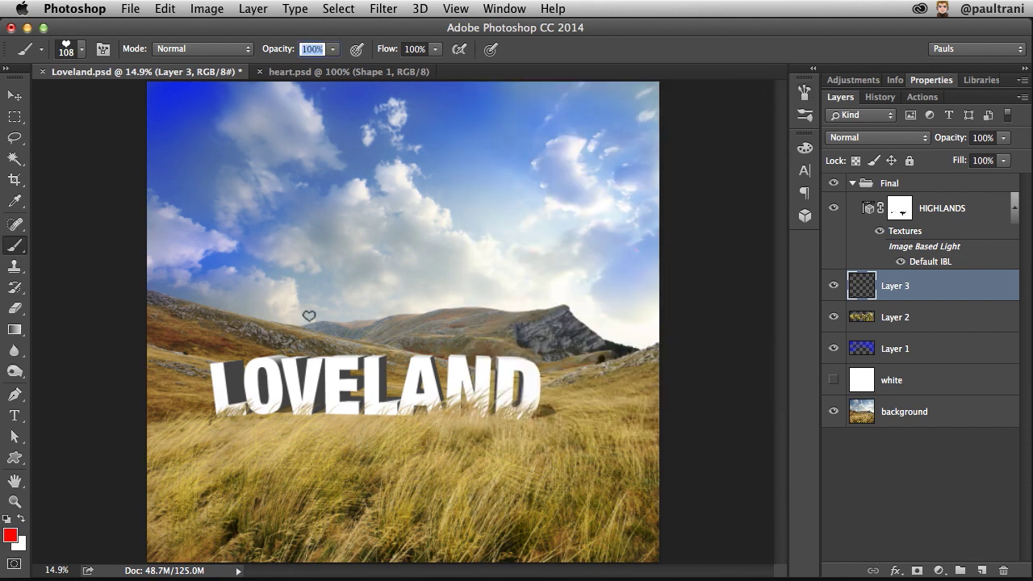
Paint four heart trails over the hills, toward both top corners, and into the lower-left grass.
drag(310, 355, 443, 276)
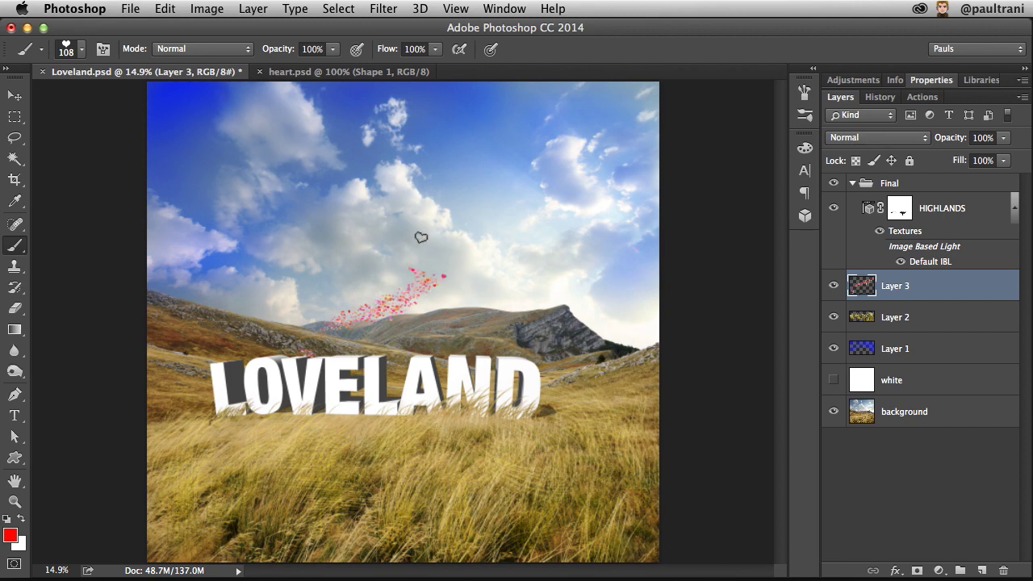
drag(422, 237, 161, 105)
drag(395, 308, 686, 145)
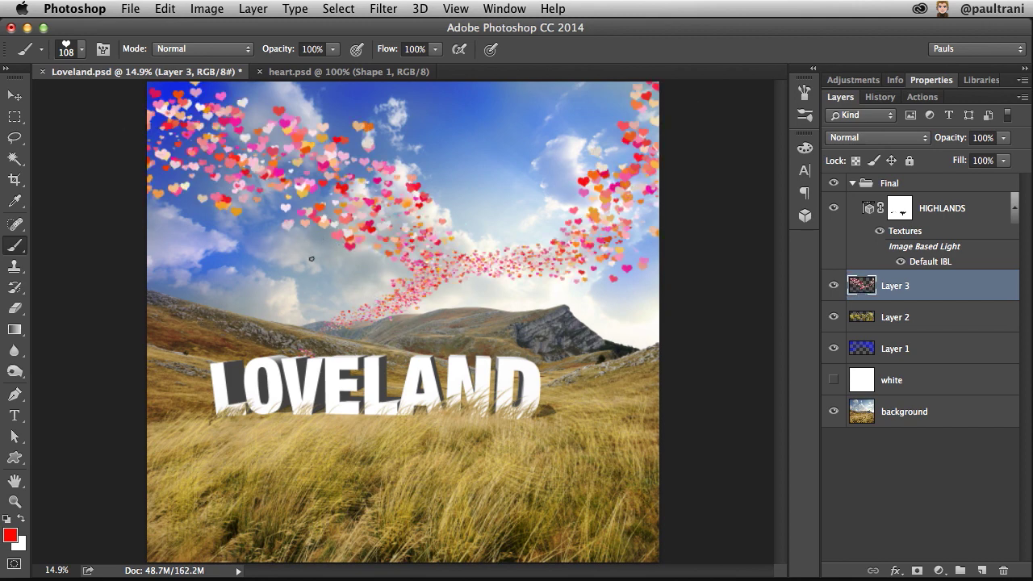
drag(455, 342, 280, 474)
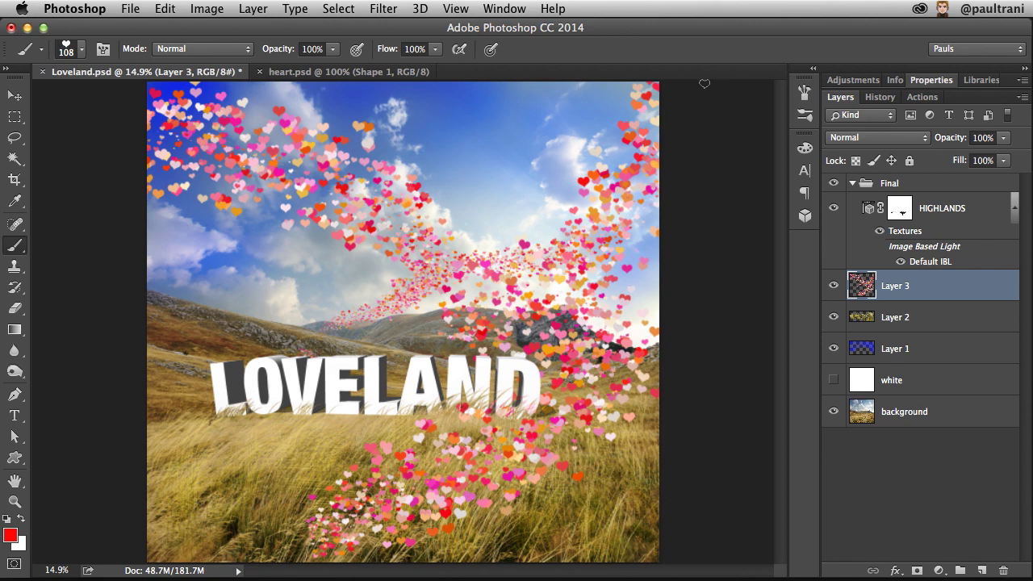
Show My Library's saved brushes, such as Splatter, Grass and Dotted.
click(973, 80)
scroll(937, 164, up, 3)
scroll(936, 164, down, 3)
scroll(905, 158, up, 2)
scroll(872, 145, down, 2)
scroll(838, 135, down, 3)
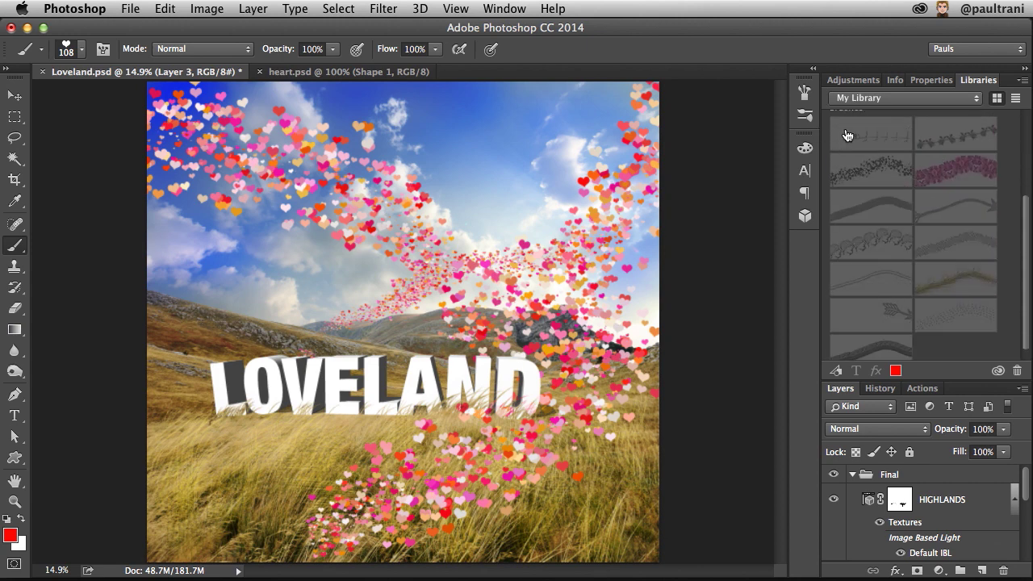